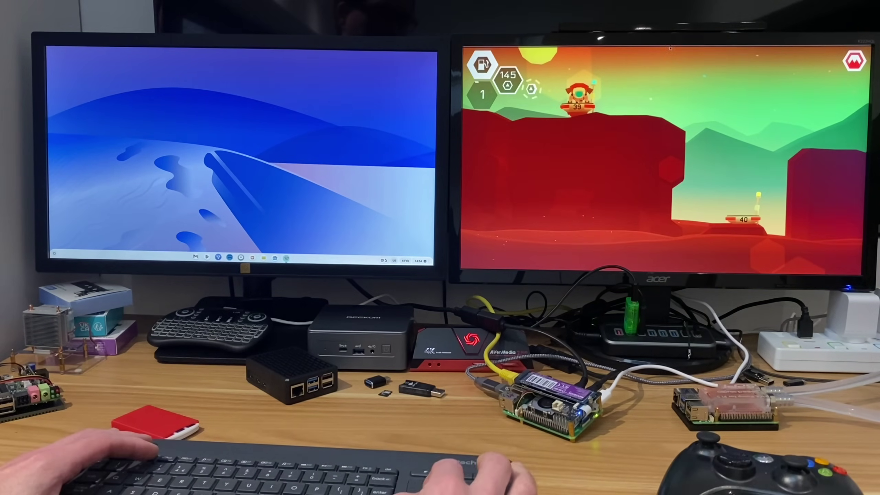
Exit the running Mars game and open the system's quick settings on the second display.
mouse_move(720, 49)
left_click(857, 49)
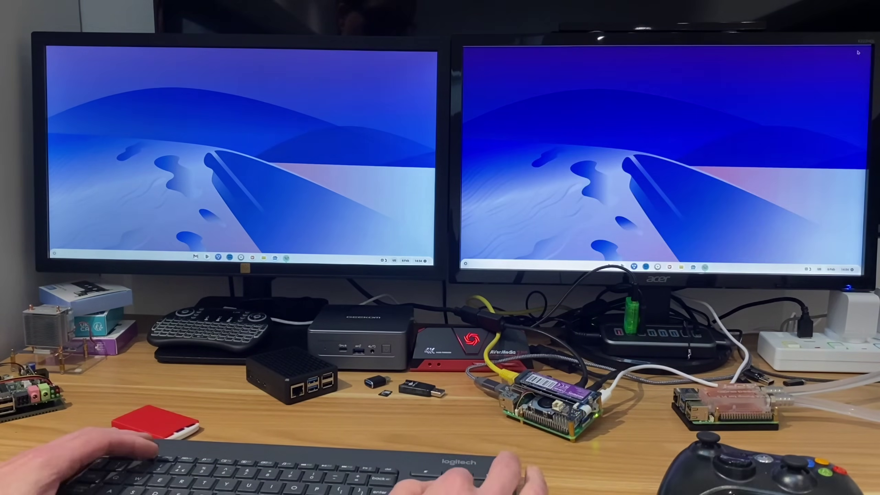
left_click(846, 270)
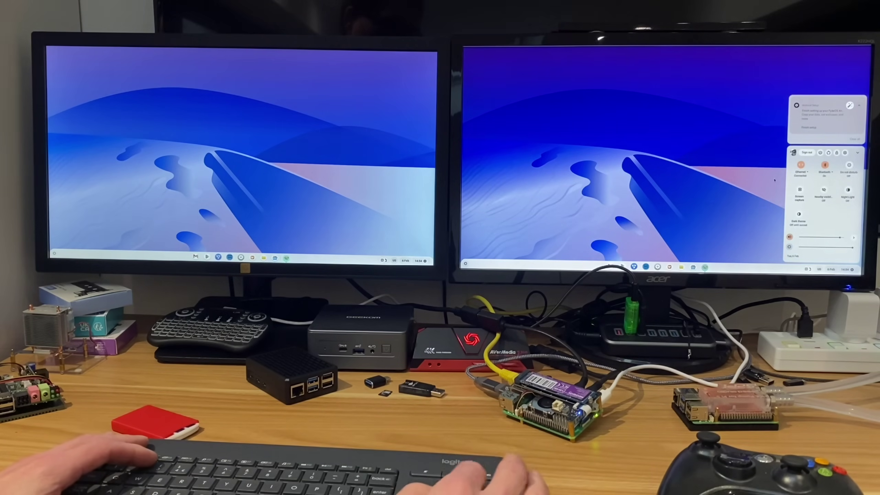
Open the web browser on the first display, move its window between both displays, and maximize it on the first.
left_click(217, 257)
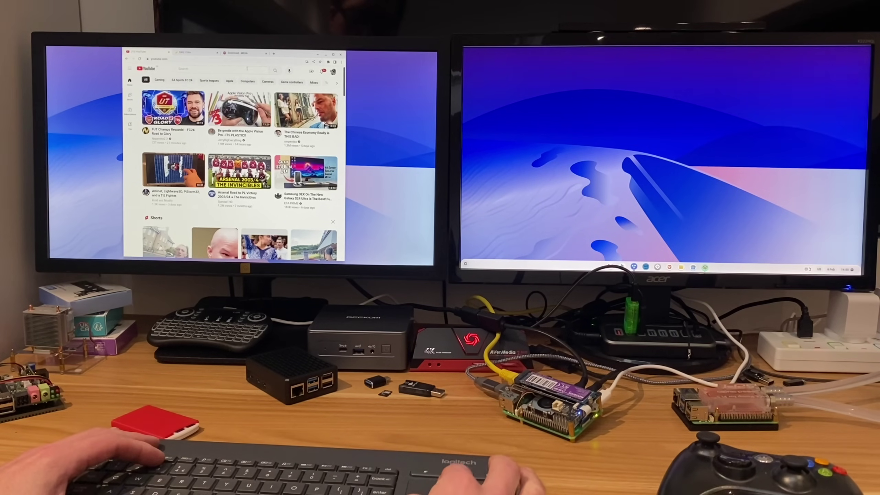
key("super+alt+m")
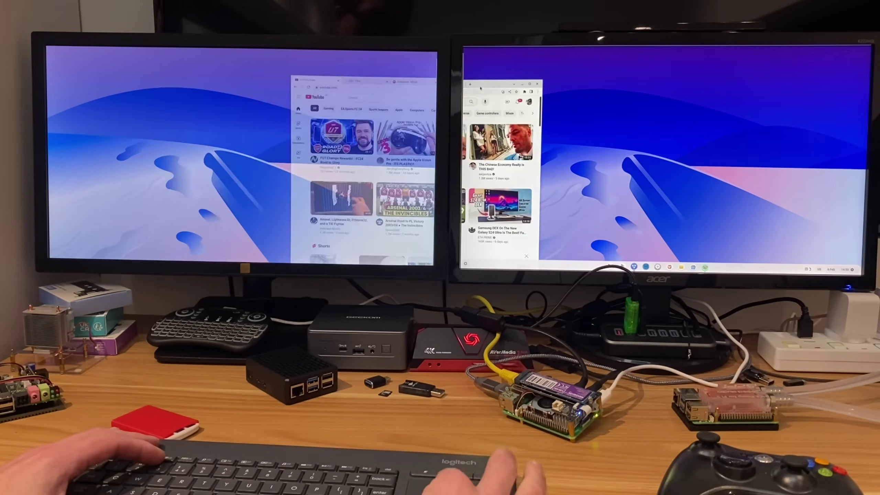
key("super+alt+m")
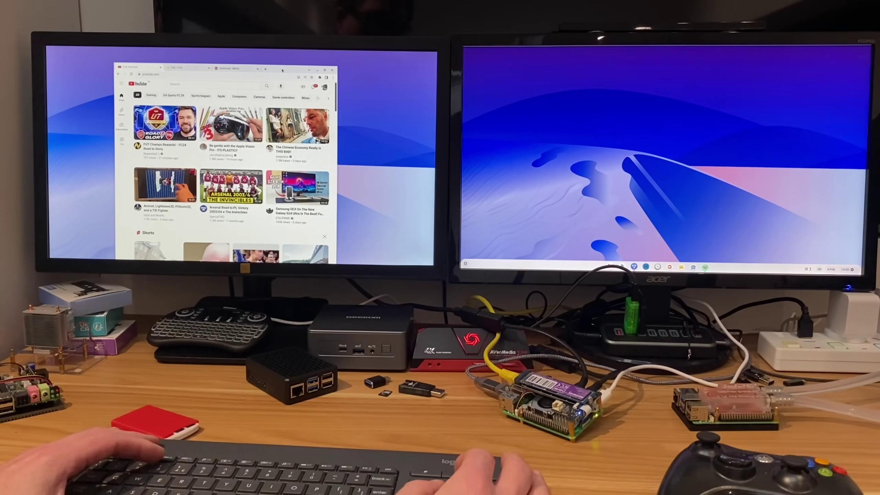
key("super+alt+m")
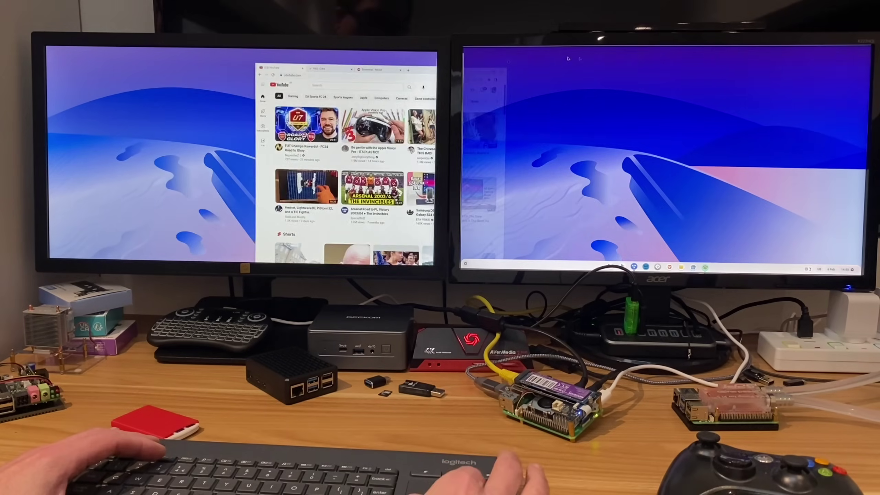
key("super+alt+m")
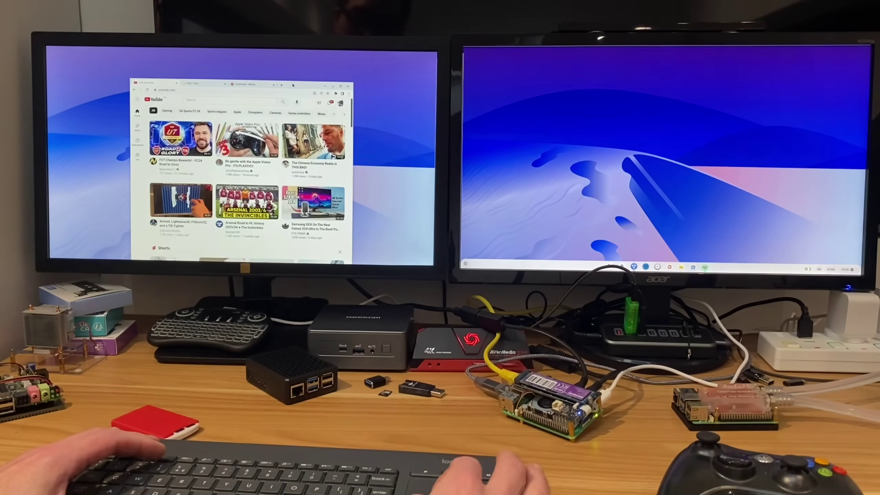
double_click(285, 51)
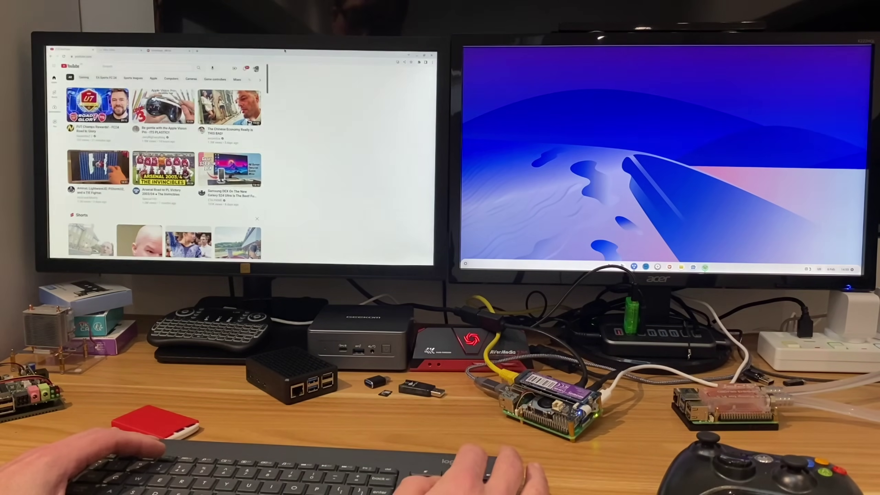
Launch the rpie app from the Linux apps folder and close it at its welcome screen.
left_click(466, 263)
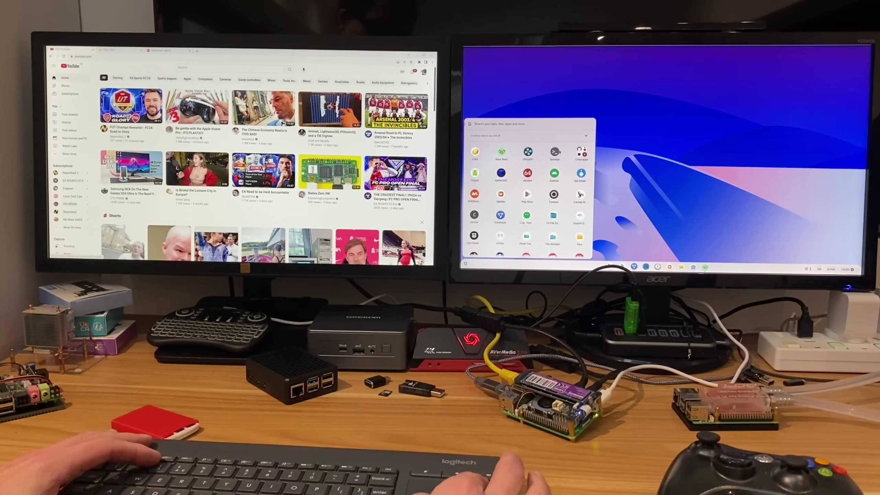
left_click(581, 153)
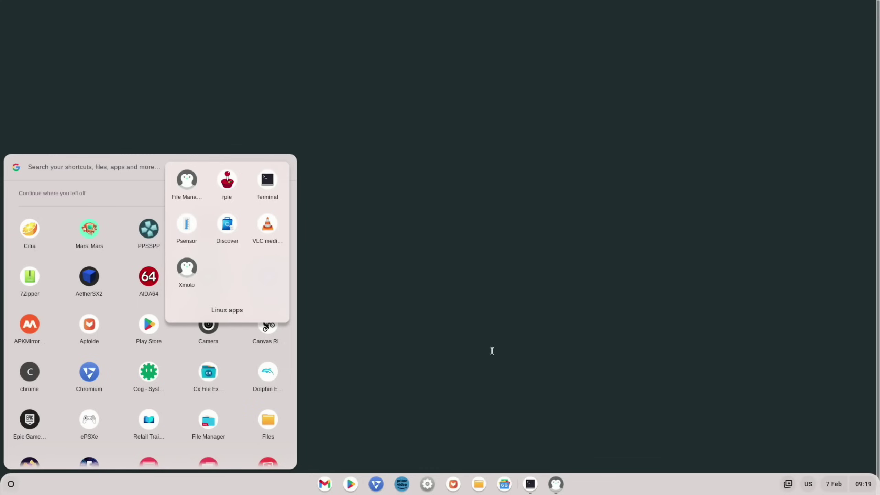
left_click(557, 483)
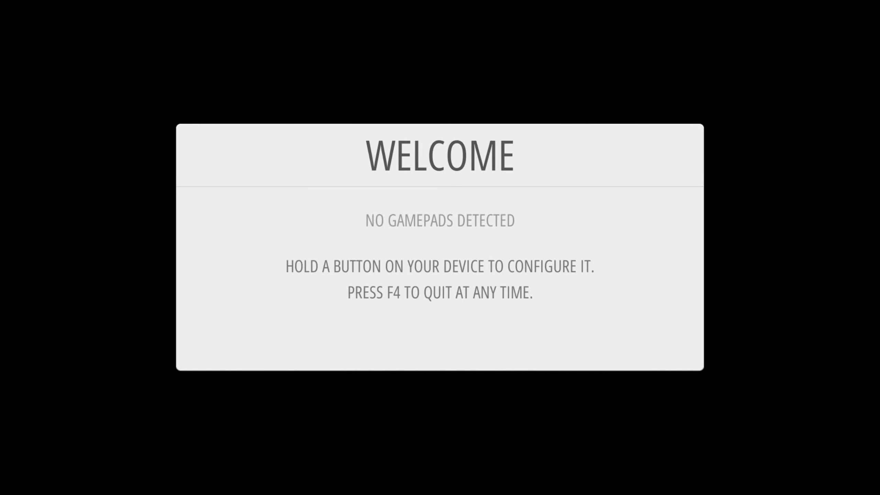
mouse_move(459, 493)
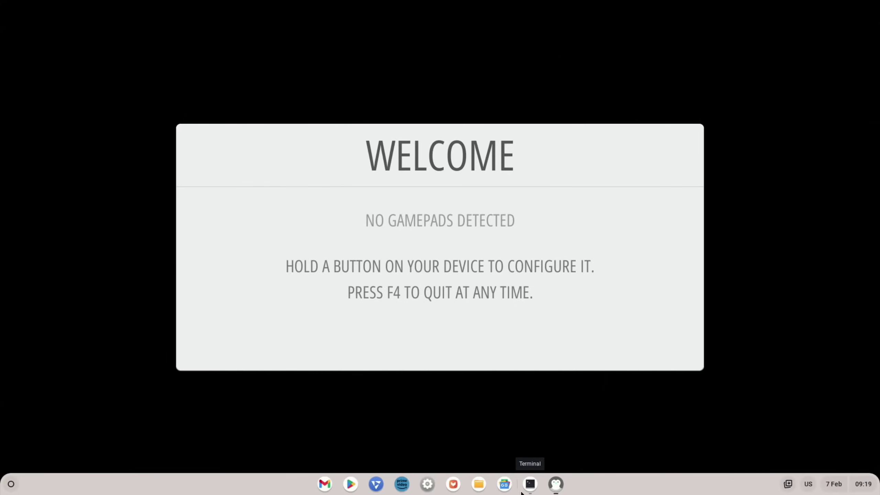
right_click(557, 485)
left_click(569, 464)
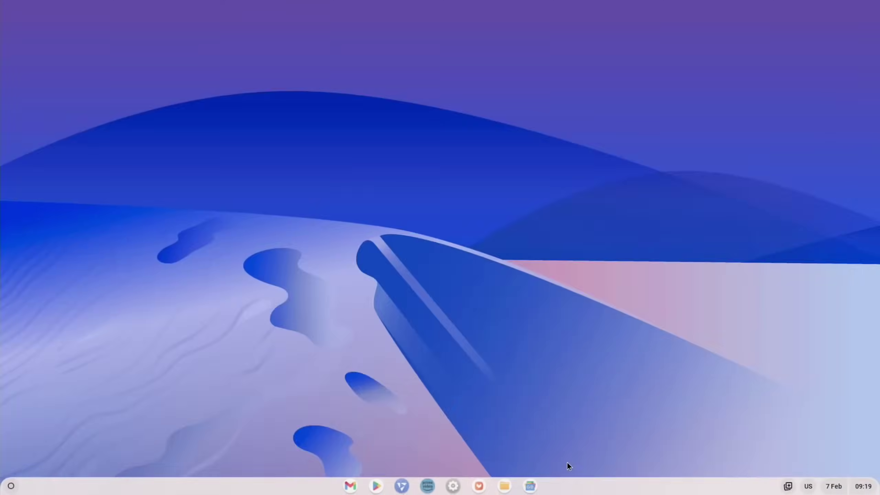
Open the Linux file manager to view the home folder, and close it.
left_click(3, 484)
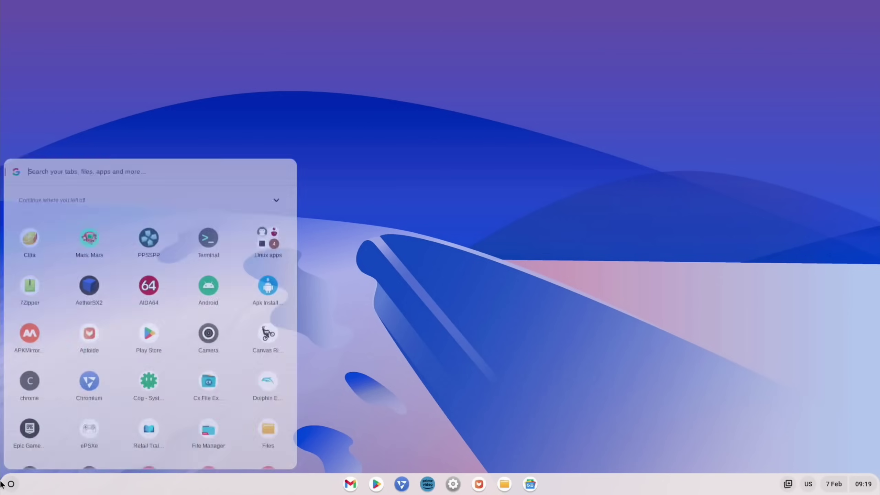
left_click(275, 225)
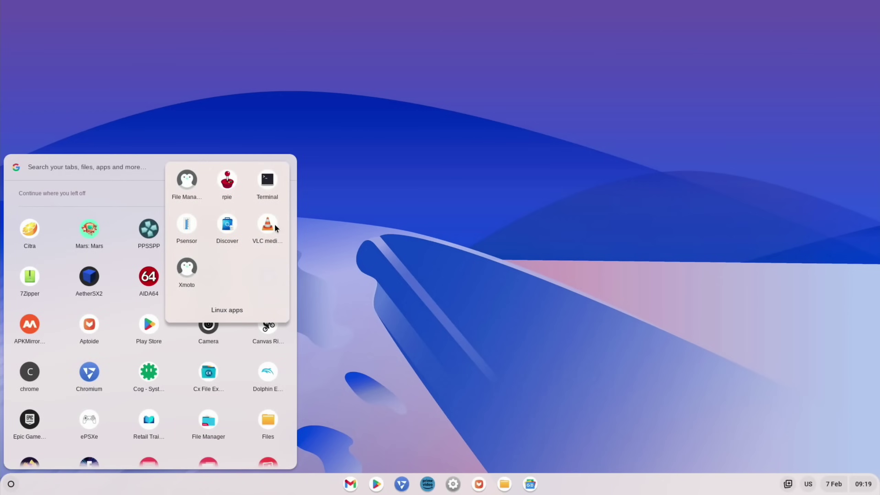
left_click(187, 179)
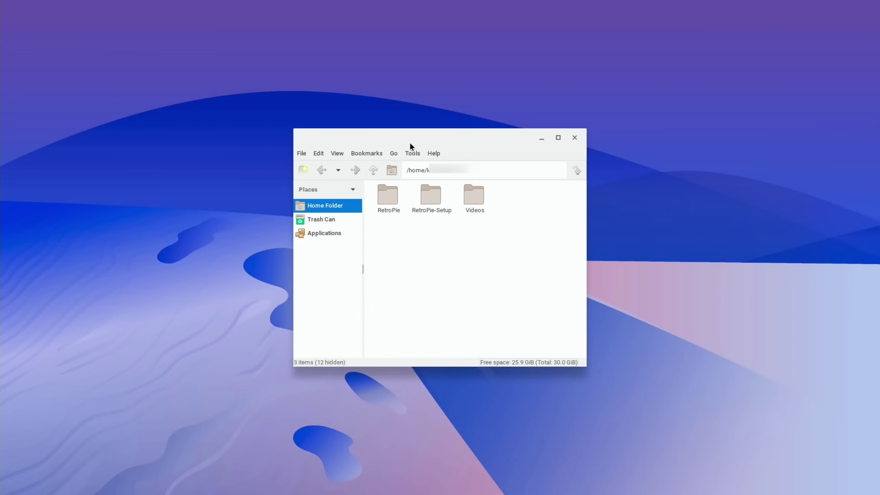
left_click(574, 137)
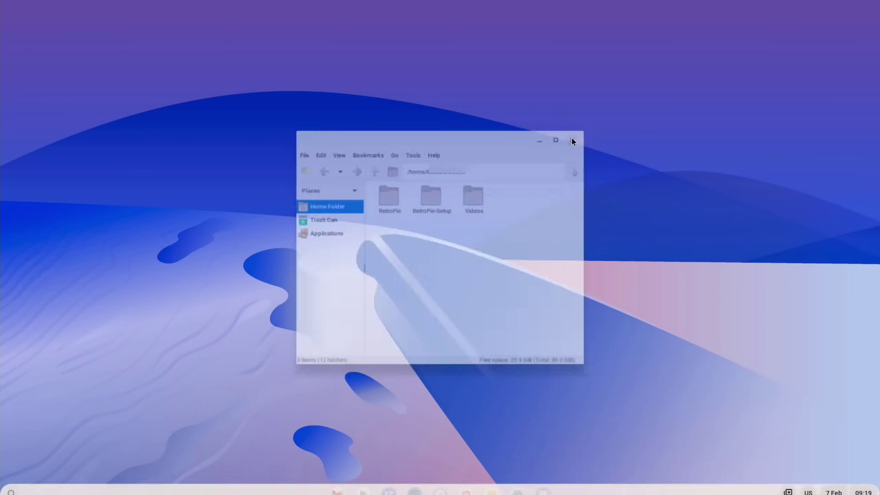
Launch the Linux game Xmoto and start the Ultimate Space level past the opening notice and player profile.
left_click(10, 485)
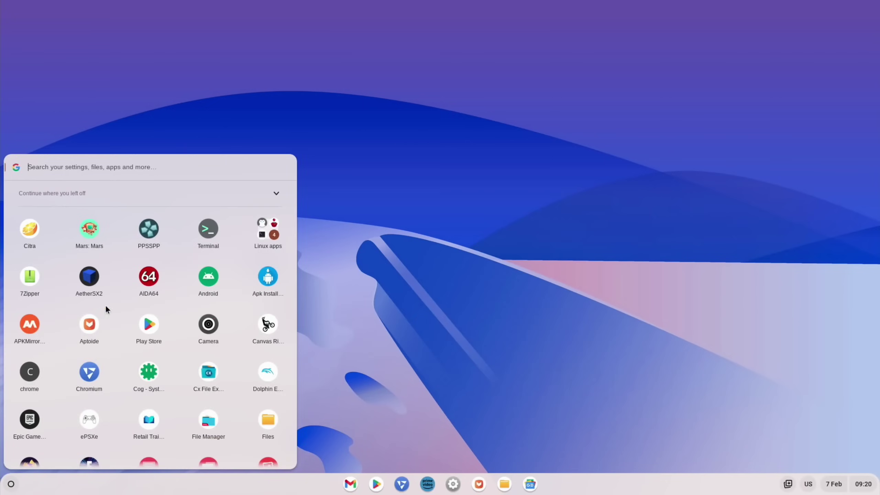
left_click(277, 228)
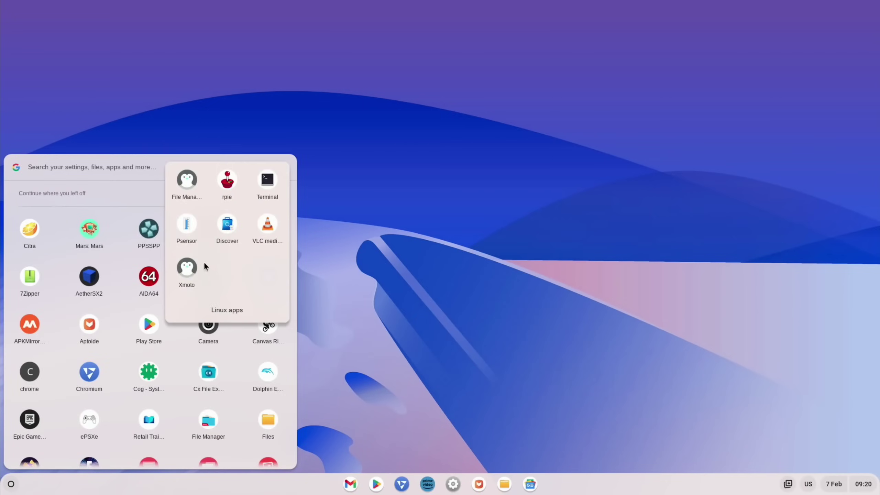
left_click(191, 266)
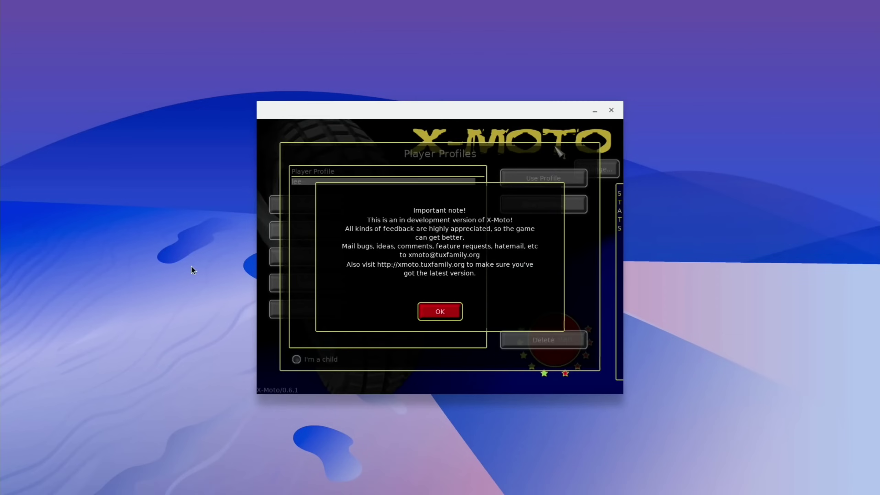
left_click(445, 318)
key("Return")
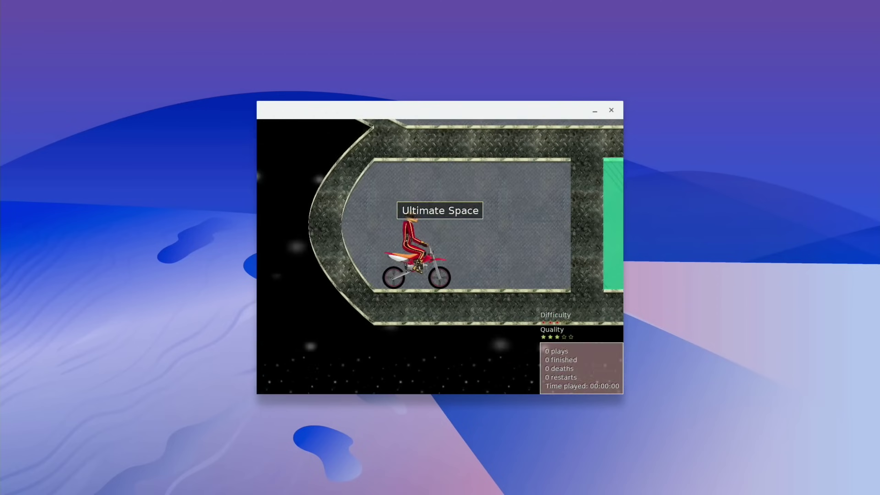
Ride the motorbike through the Ultimate Space level and close the game.
key("Up")
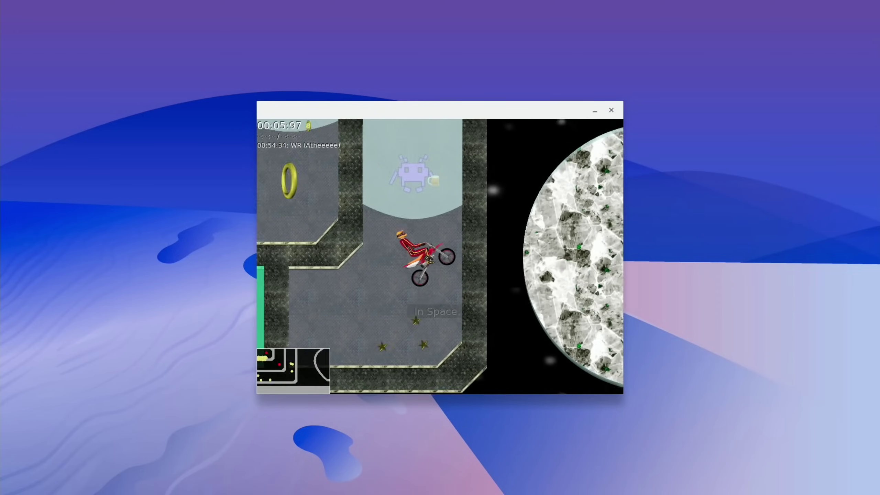
key("Right")
key("Left")
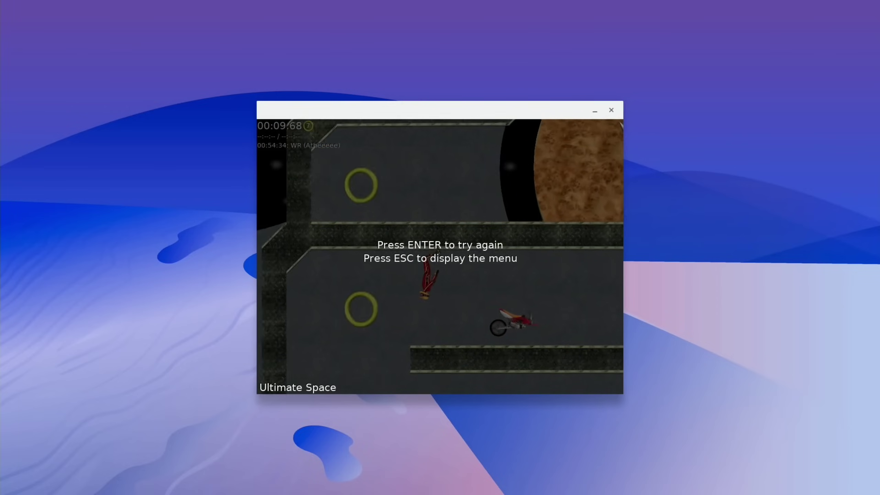
left_click(612, 110)
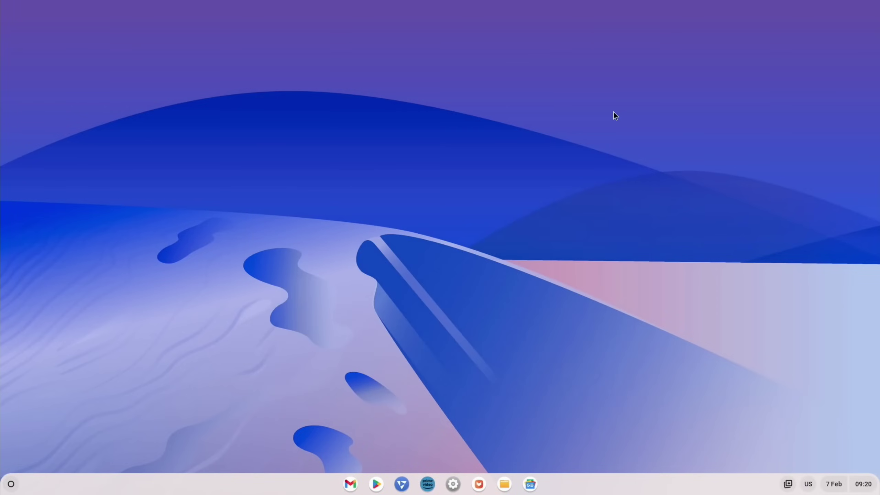
Open Discover from the Linux apps folder, browse the Plasma Addons category, and return to the main categories.
key("super")
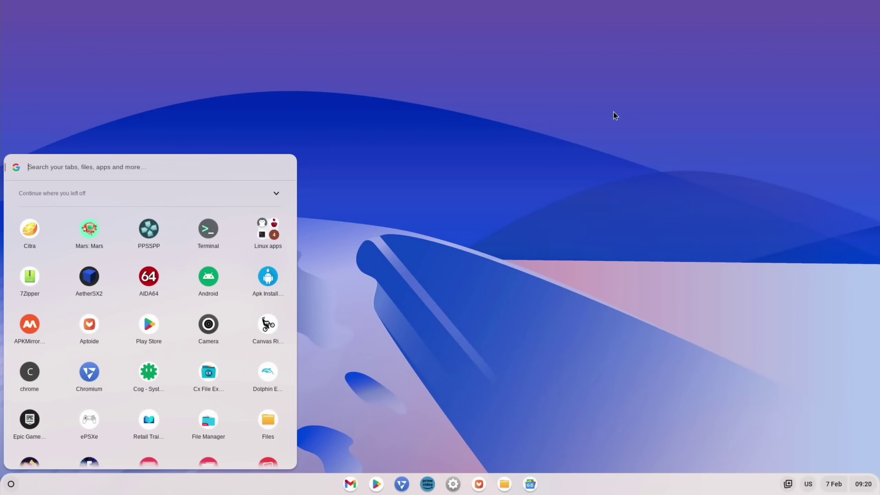
left_click(277, 232)
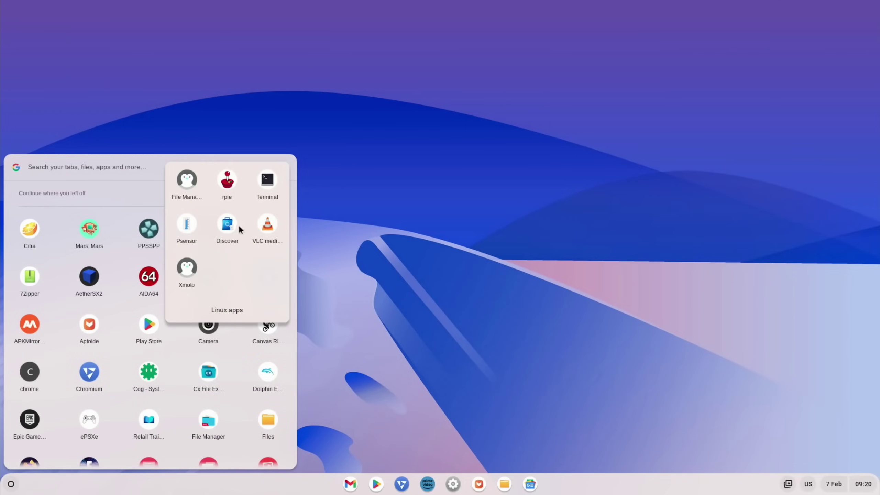
left_click(226, 227)
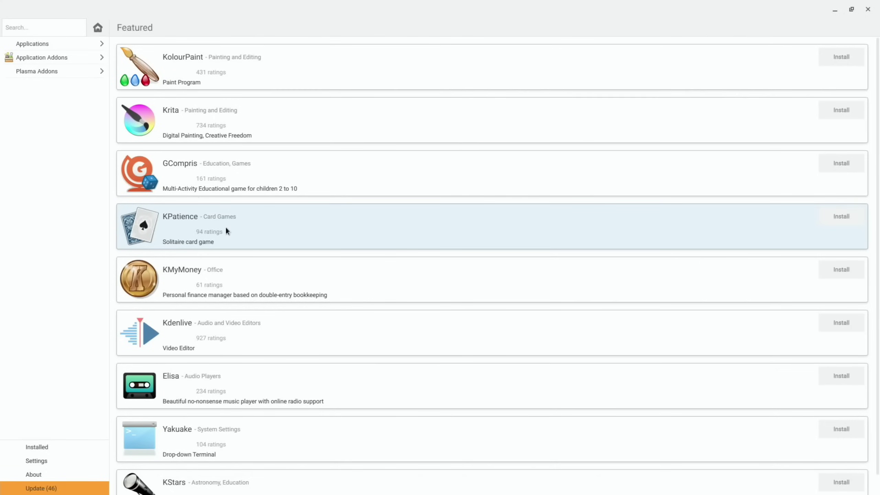
left_click(54, 74)
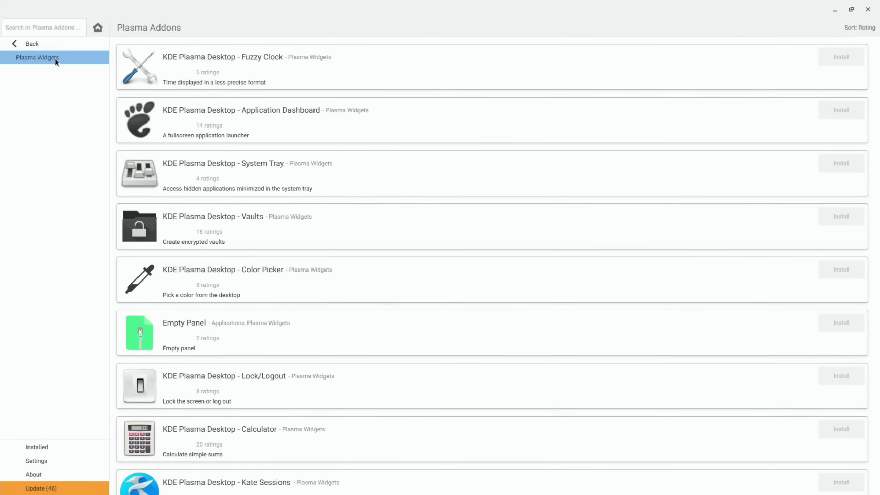
left_click(53, 45)
left_click(36, 45)
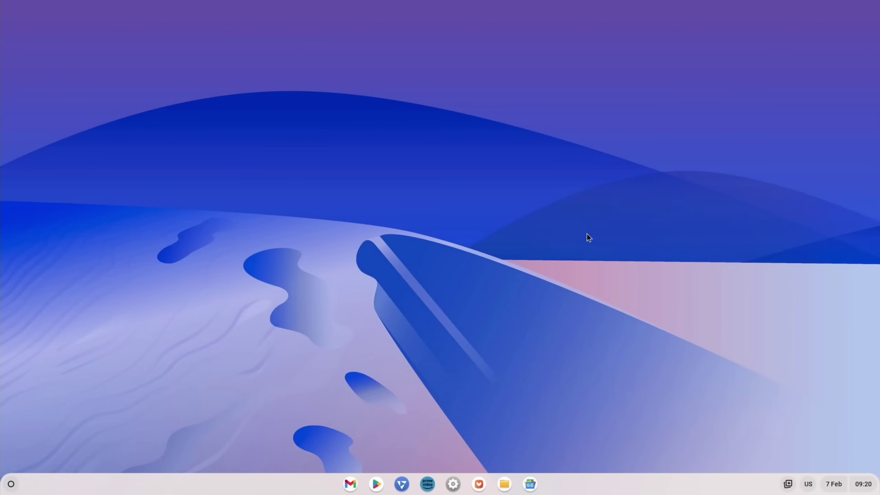
Launch AIDA64 and examine the System information page for the device's platform, memory and storage.
left_click(12, 484)
left_click(148, 277)
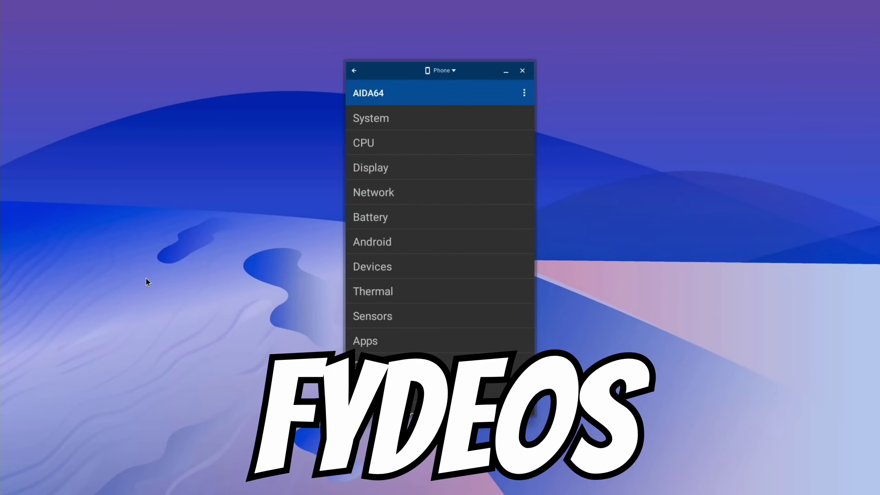
key("Down")
key("Return")
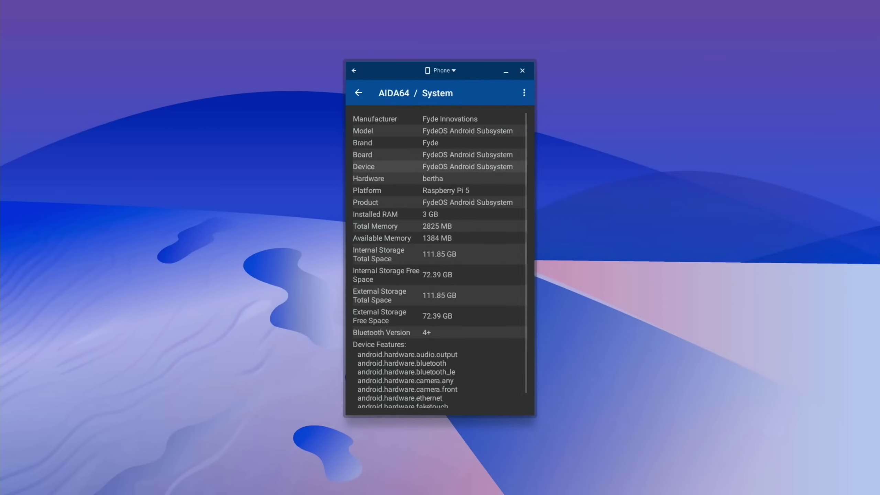
key("Down")
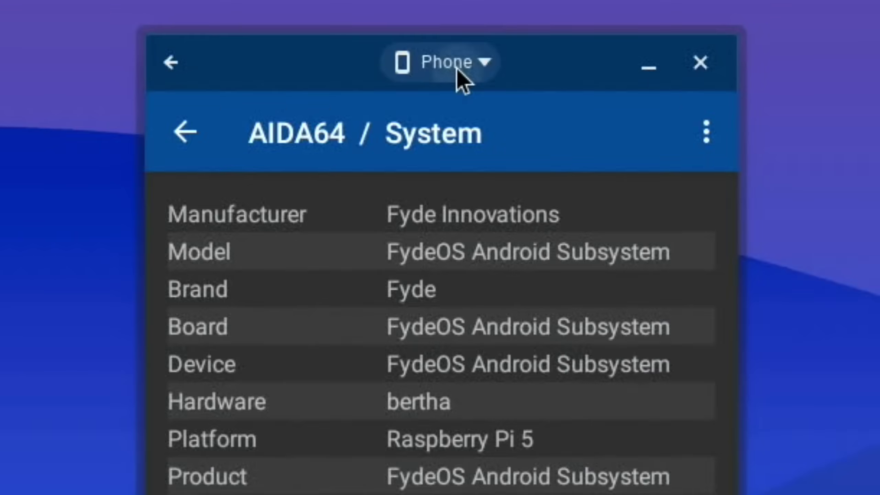
Switch the AIDA64 window to the Tablet size, and change it to Resizable, allowing the app to be resized.
left_click(444, 72)
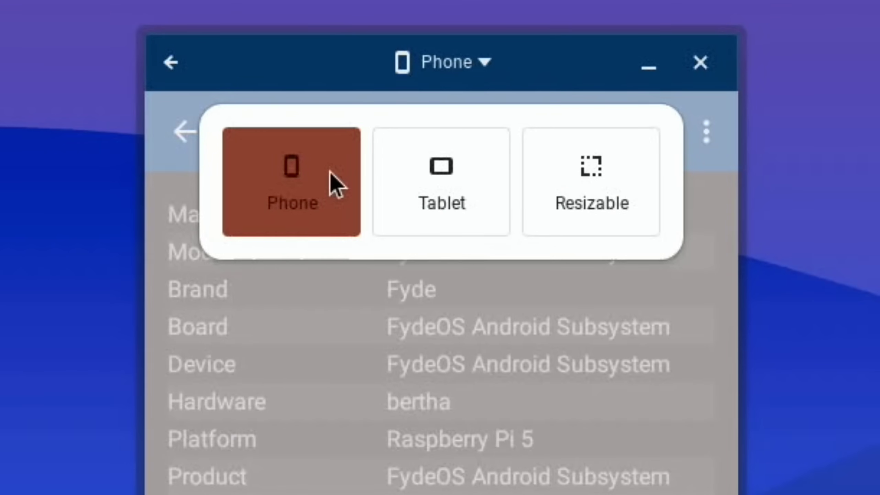
left_click(438, 185)
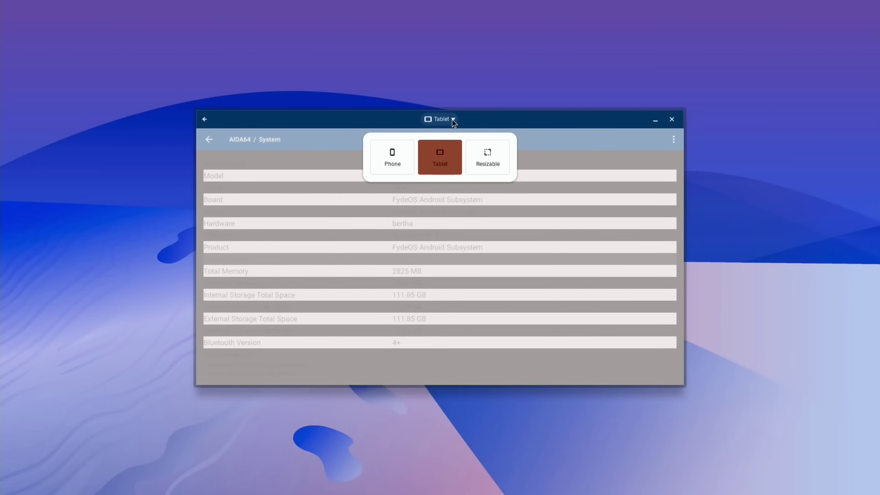
left_click(485, 156)
left_click(522, 289)
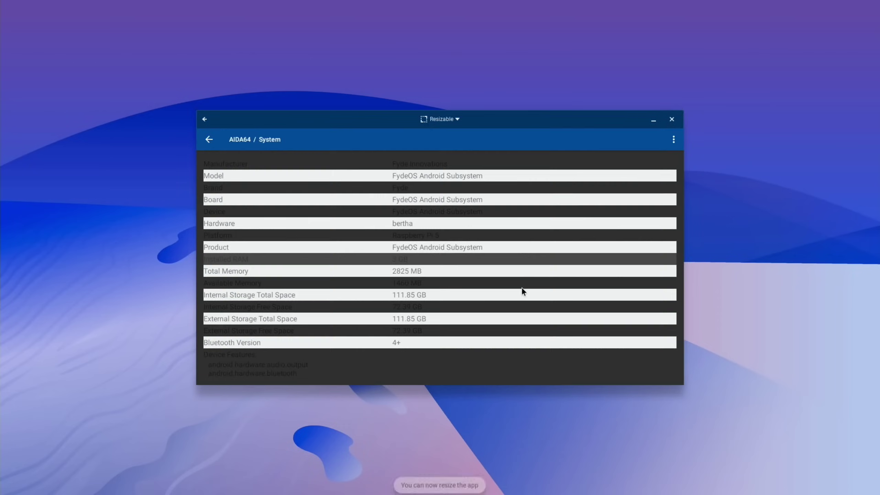
Stretch the AIDA64 window wider and slightly taller, and close the app.
left_click_drag(683, 383, 764, 397)
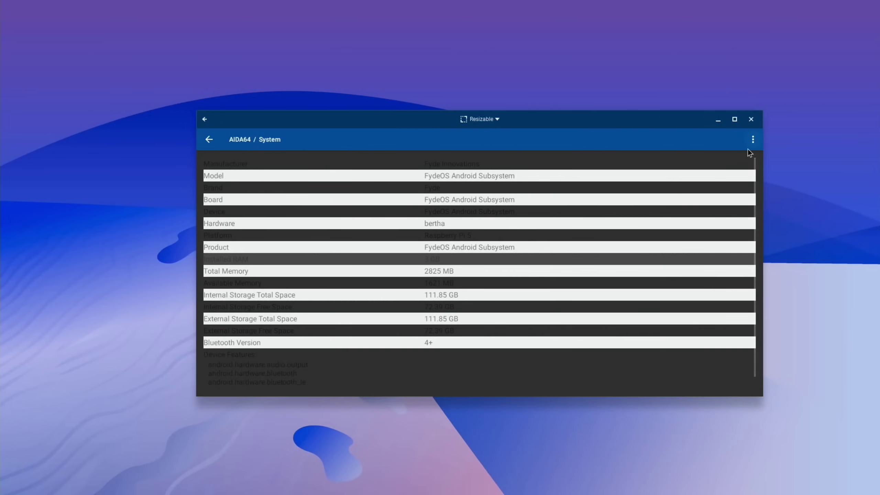
scroll(533, 232, "down", 5)
scroll(533, 233, "up", 5)
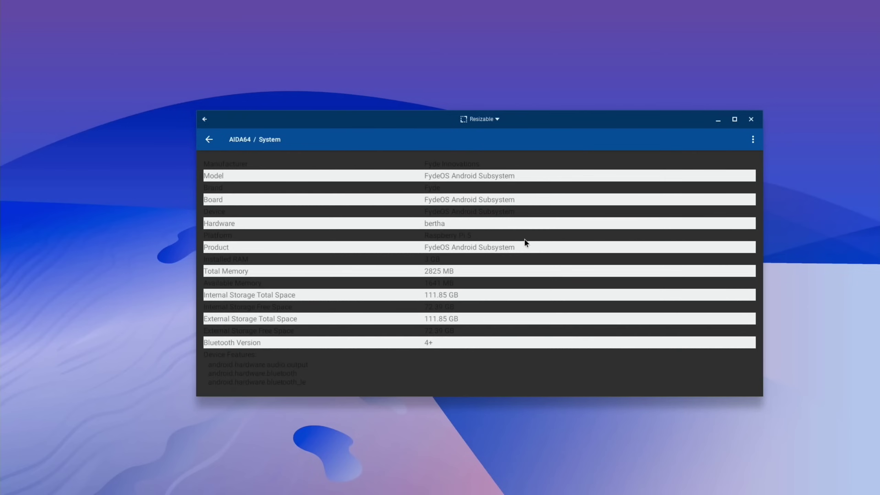
left_click(751, 119)
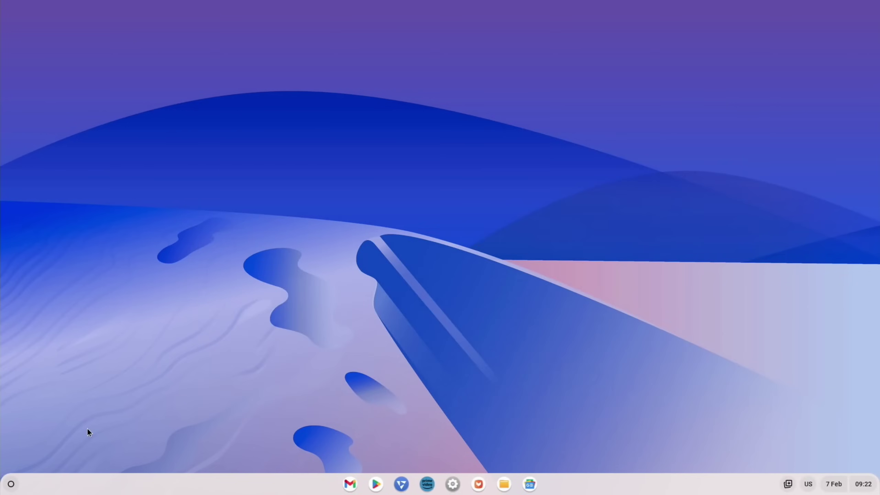
Launch PPSSPP and load the 4x4 Jam (USA) CSO file from the psp folder in the Android files.
left_click(11, 485)
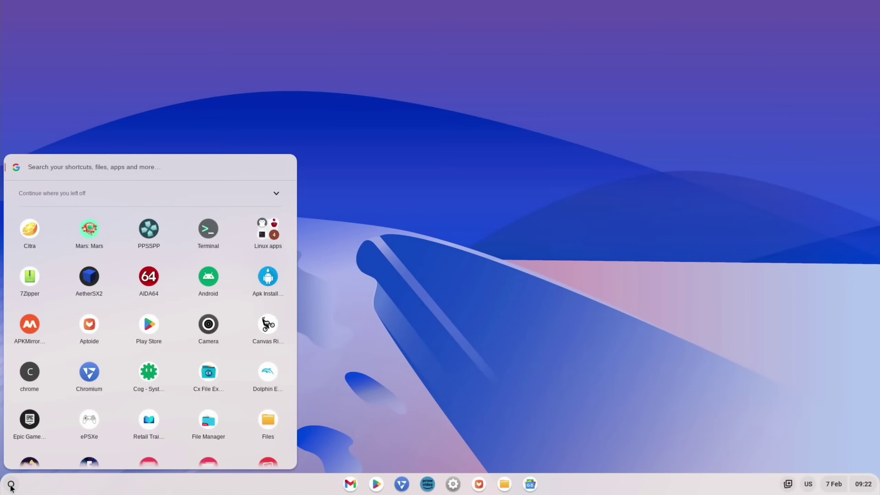
left_click(149, 229)
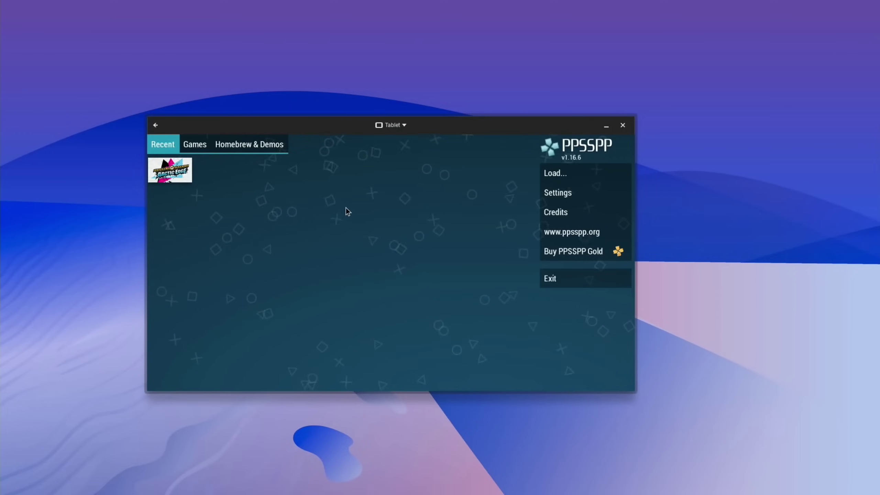
left_click(559, 173)
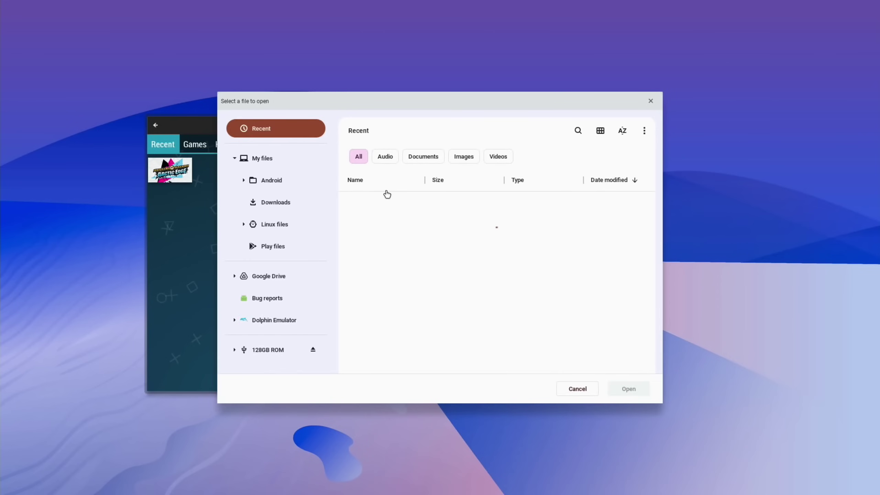
left_click(274, 182)
double_click(361, 176)
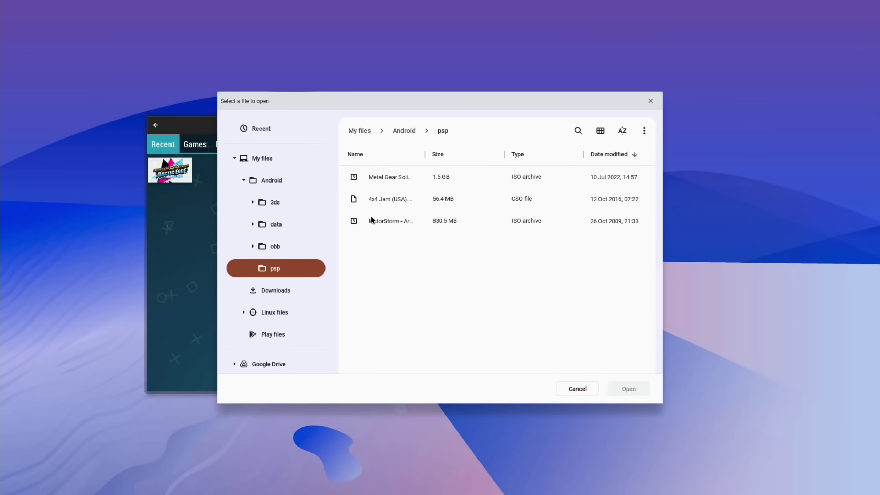
double_click(362, 198)
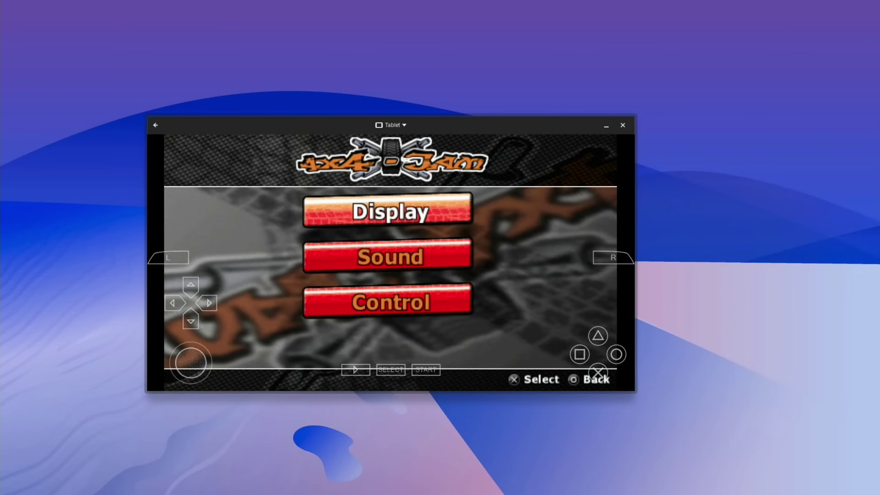
Lower the music volume in 4x4 Jam's Sound options and return to the game's main menu.
key("Down")
key("z")
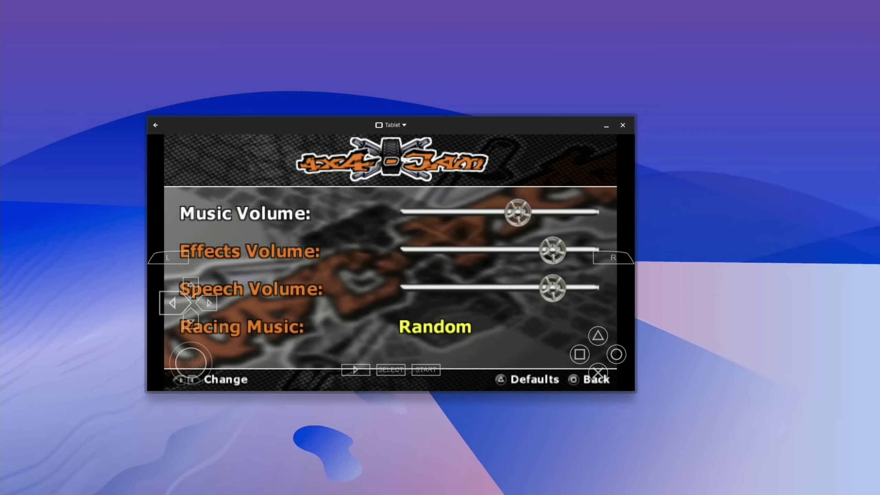
key("Left")
key("Left")
key("Left")
key("Left")
key("x")
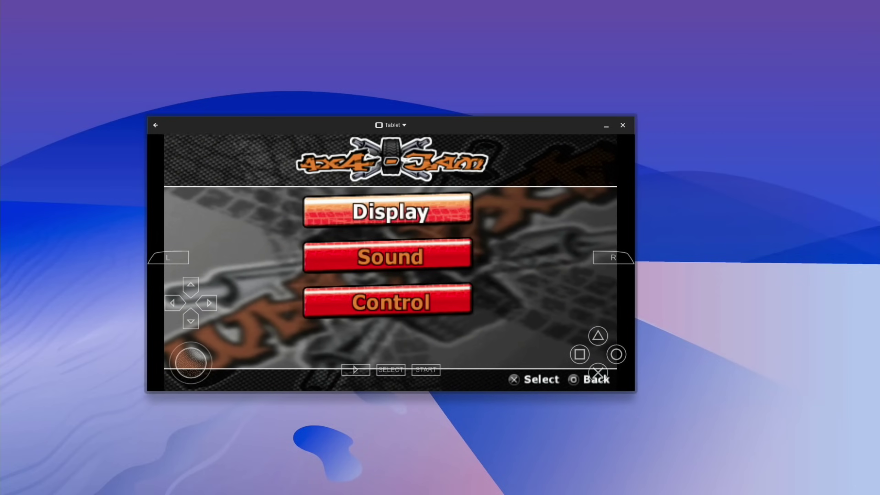
key("x")
Start a 4x4 Jam game at the Green Fields location in Free Roam mode.
key("z")
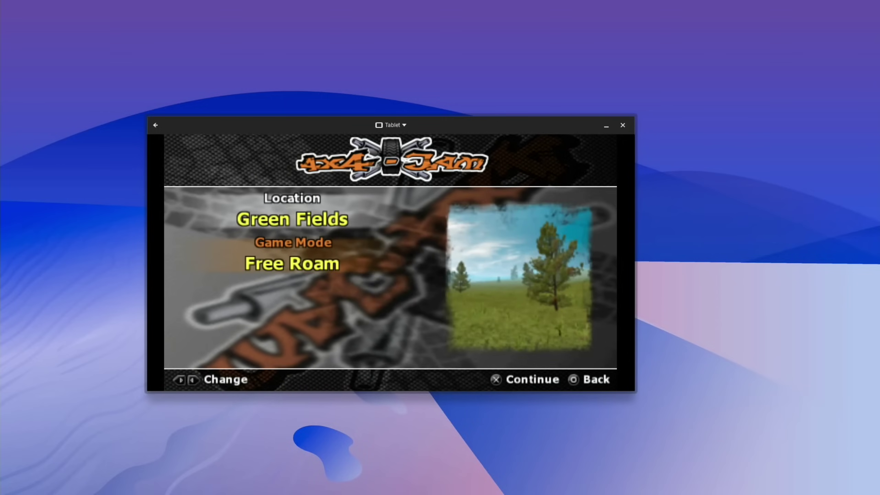
key("z")
key("z")
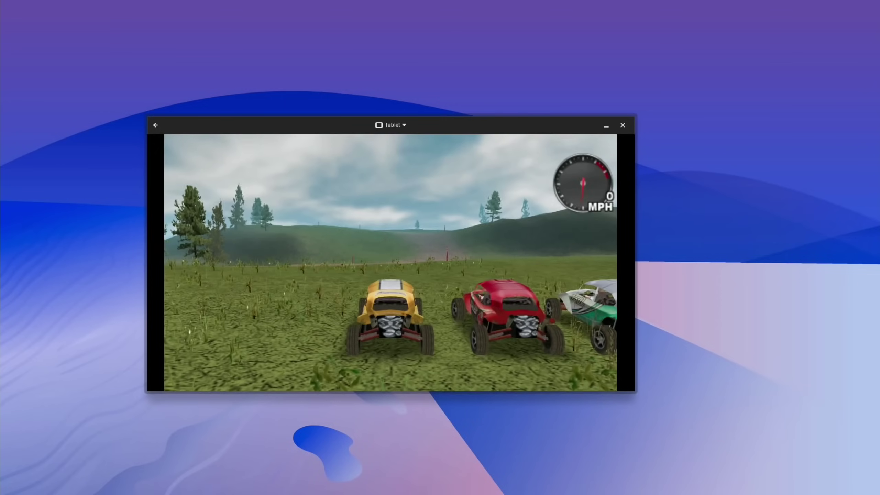
Drive the yellow buggy along the dirt track and across the Green Fields grassland, and close the emulator.
key("Left")
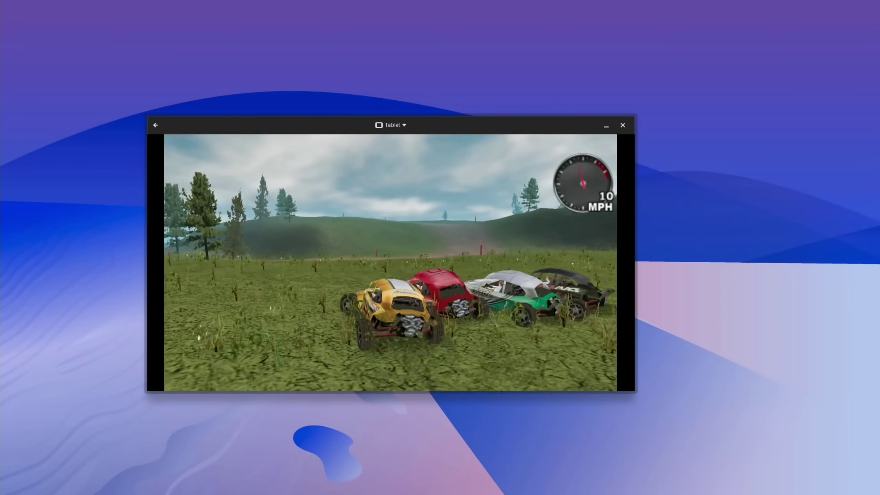
key("Right")
key("Right")
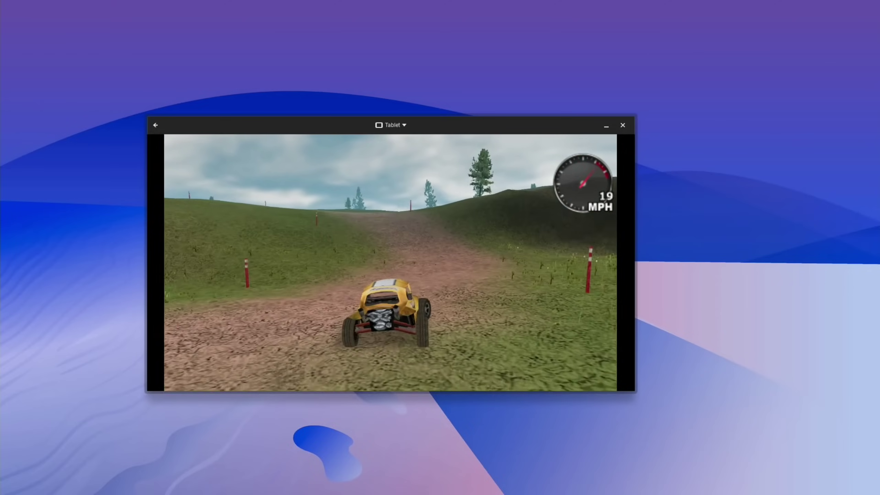
key("Right")
key("Left")
key("Right")
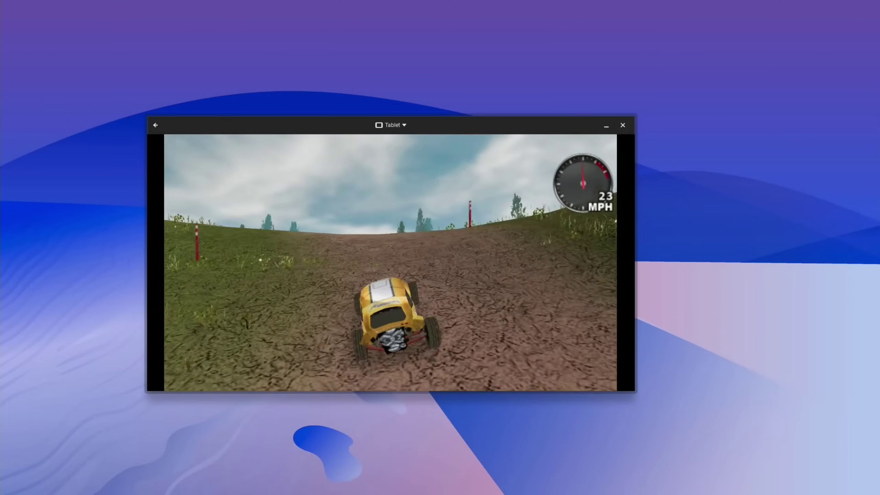
key("Right")
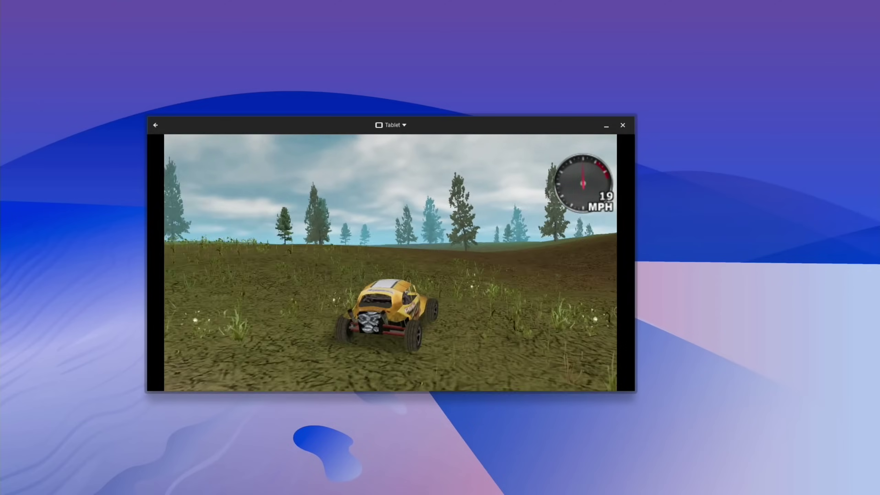
key("Left")
key("Left")
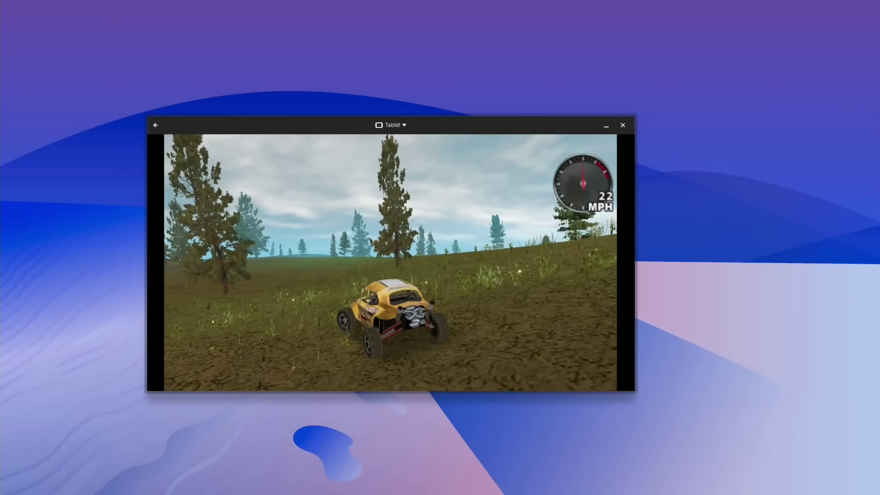
key("Left")
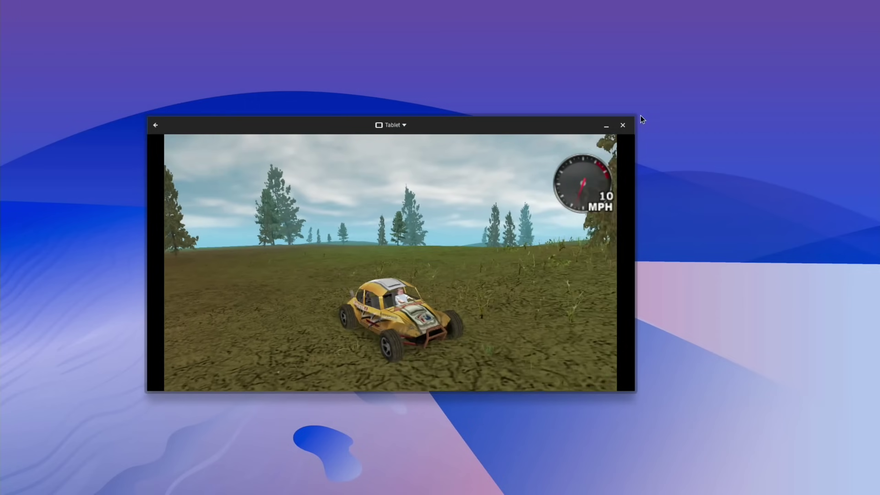
left_click(623, 125)
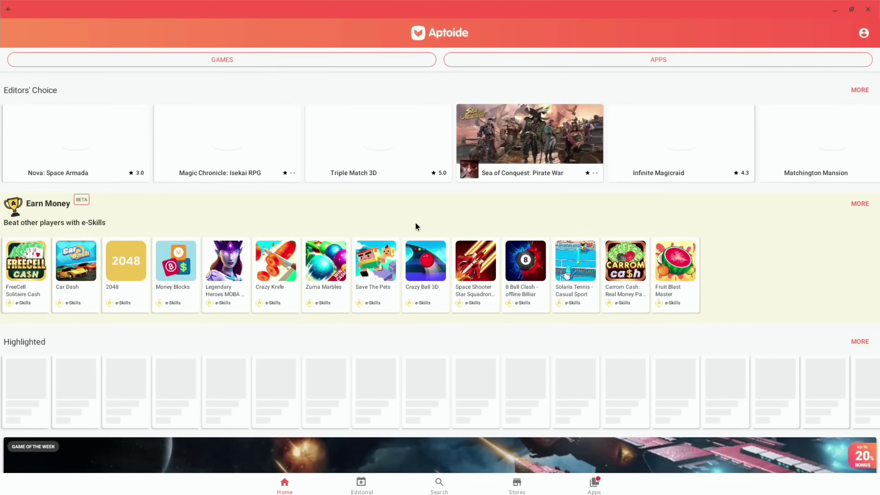
Browse the Aptoide home page from Editors' Choice down to the Trending and Local Top Apps sections.
scroll(415, 223, "down", 5)
scroll(415, 223, "up", 5)
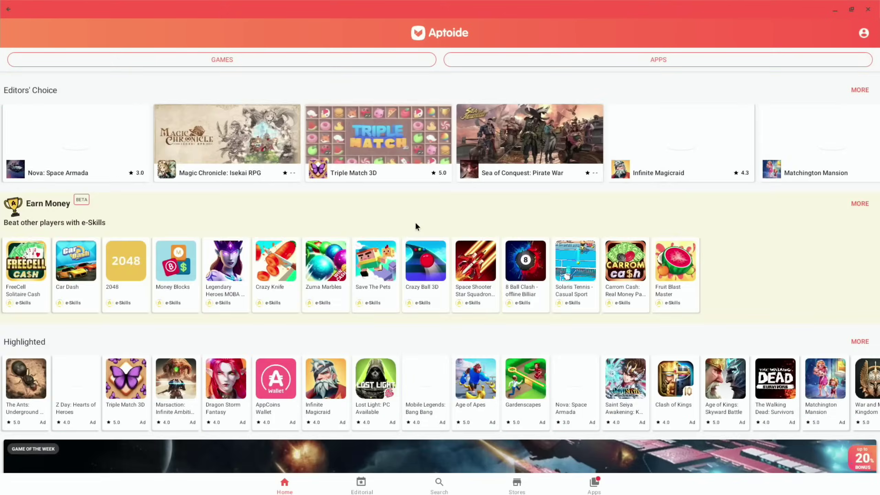
scroll(415, 224, "down", 10)
Browse the Play Store's Games page down to the premium games, and minimize the Play Store and Aptoide windows.
mouse_move(341, 494)
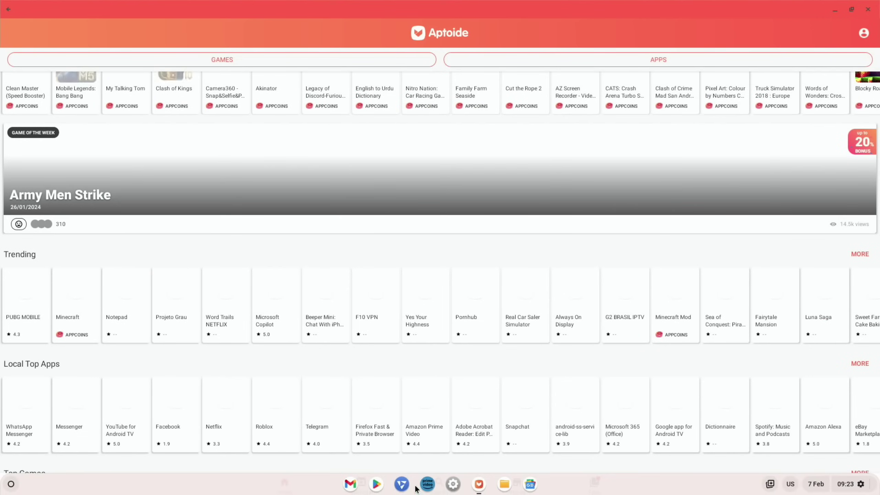
left_click(378, 484)
left_click(378, 486)
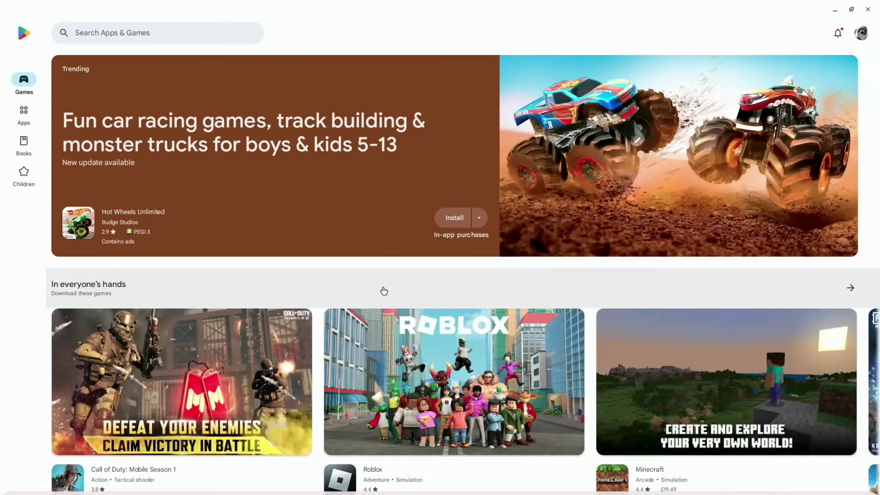
scroll(383, 291, "down", 10)
scroll(384, 291, "down", 15)
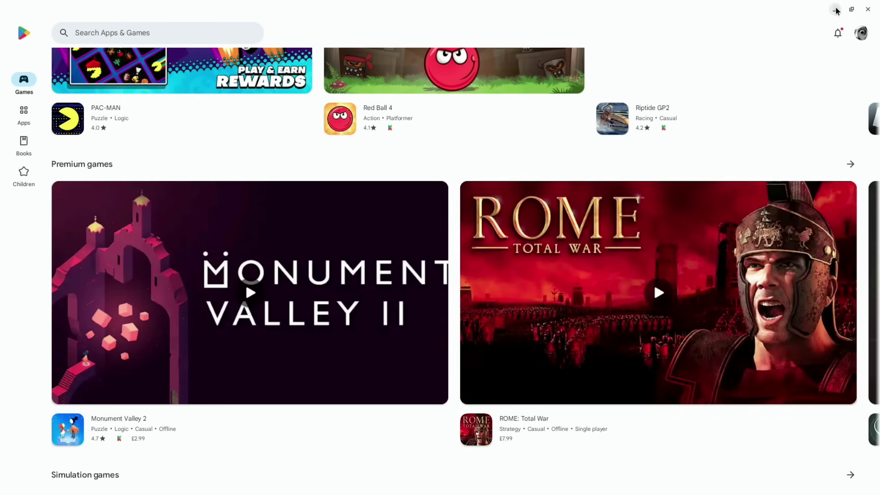
left_click(835, 10)
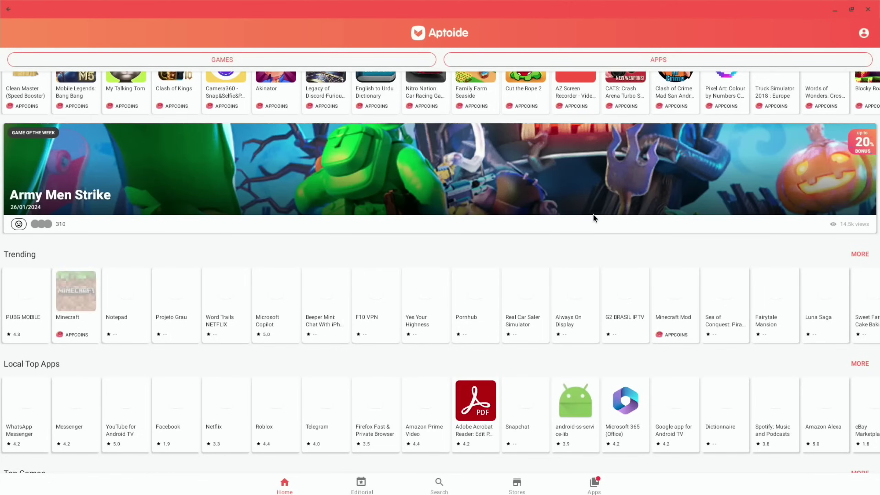
left_click(834, 10)
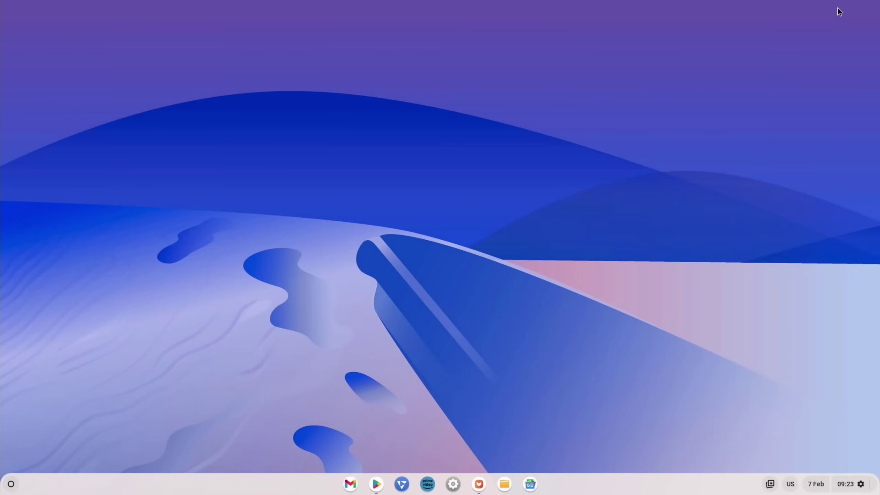
Open the app launcher and examine the list of installed apps.
left_click(12, 484)
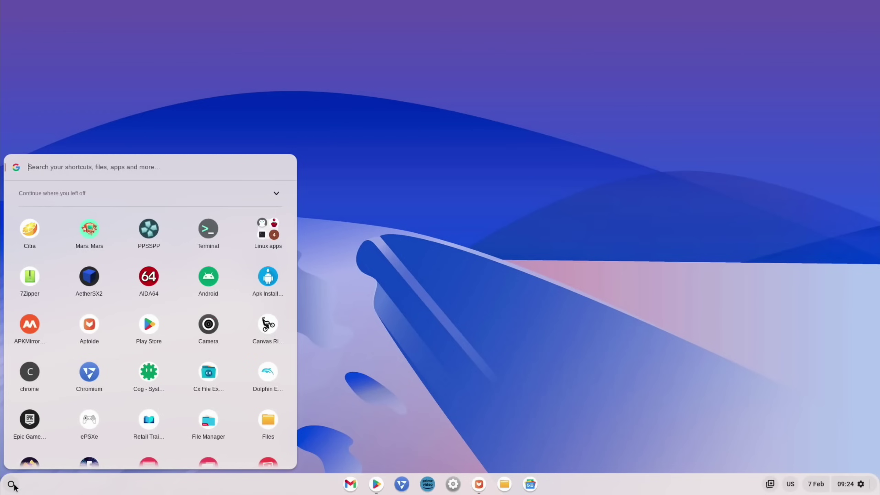
scroll(108, 393, "down", 3)
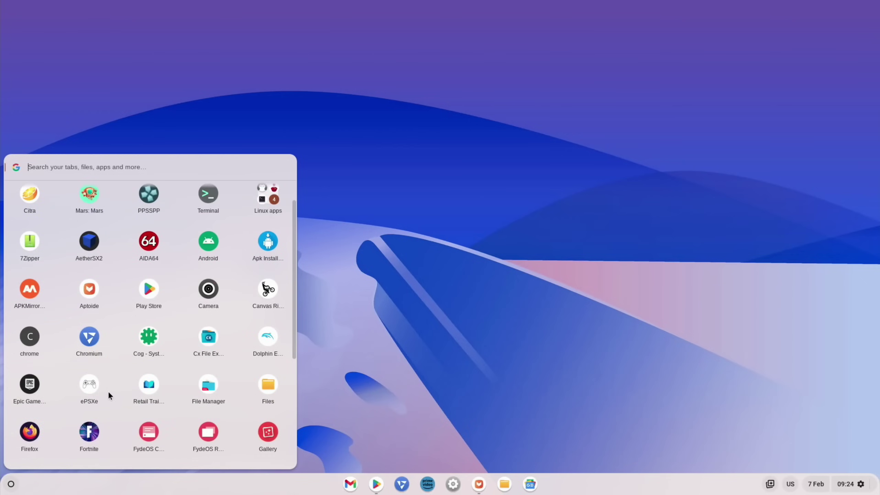
scroll(108, 393, "down", 3)
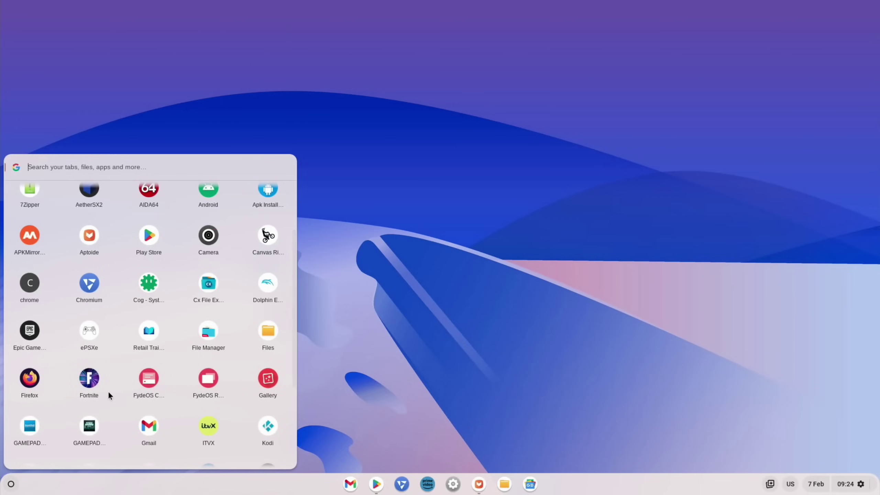
scroll(109, 394, "down", 3)
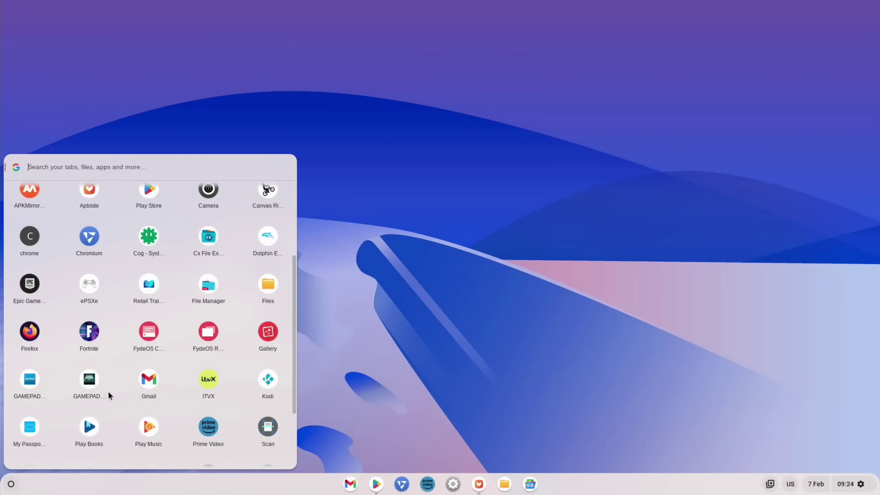
scroll(108, 393, "down", 5)
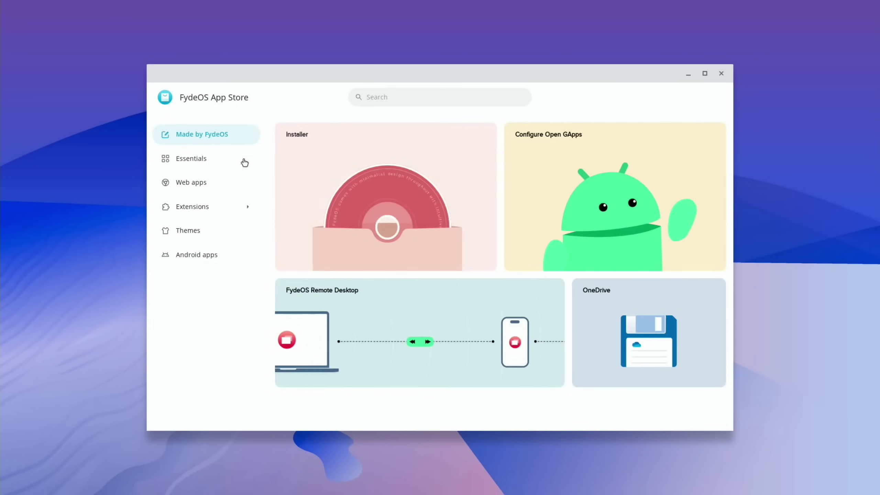
Browse the Essentials category of the FydeOS App Store for the available apps and extensions.
left_click(211, 159)
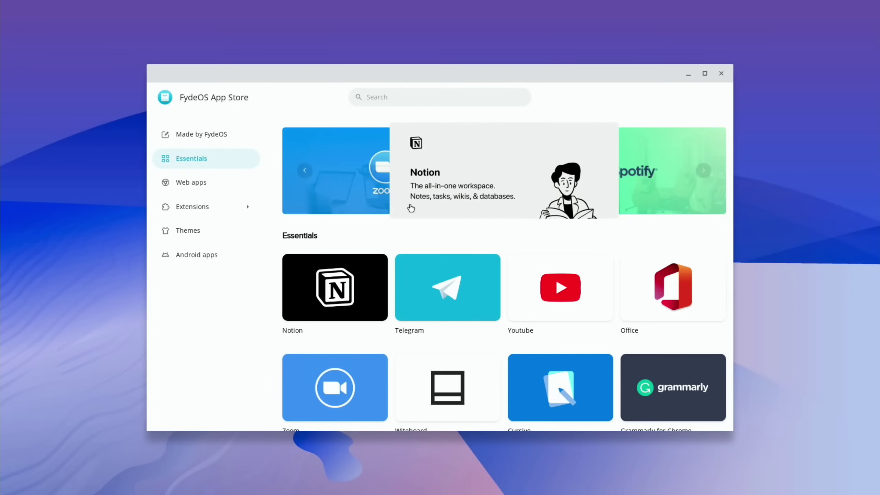
scroll(411, 208, "down", 3)
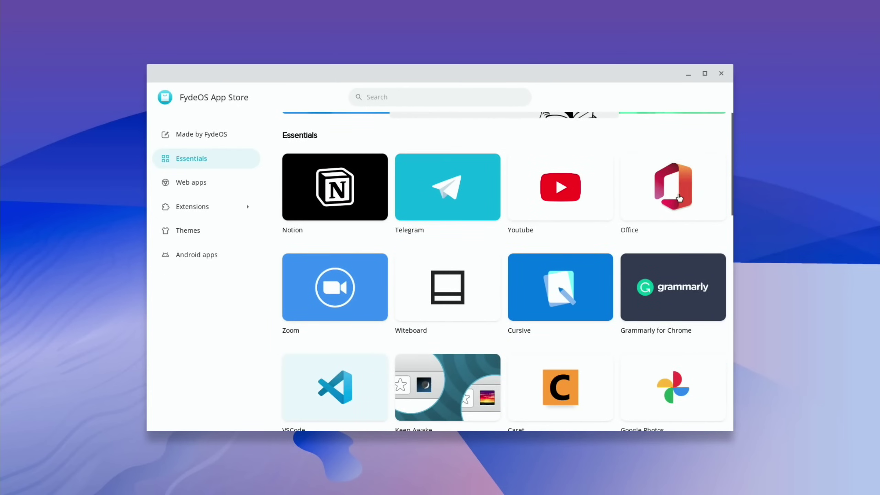
scroll(679, 198, "down", 18)
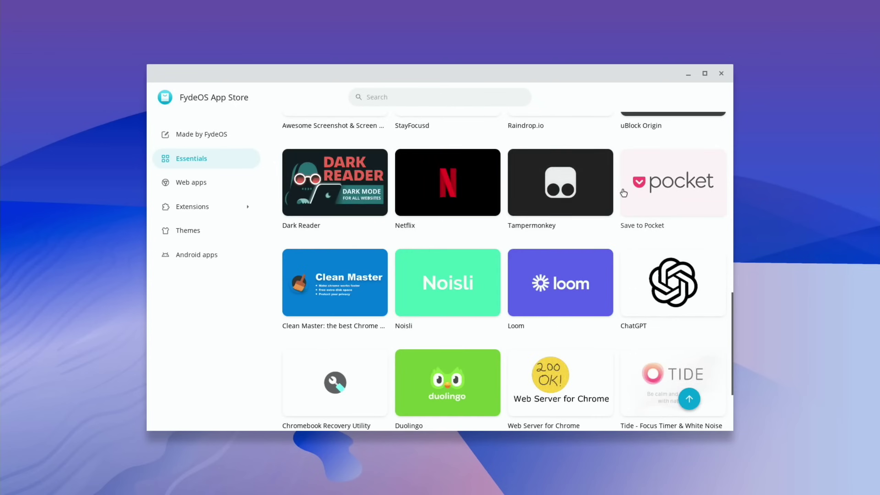
scroll(474, 176, "up", 4)
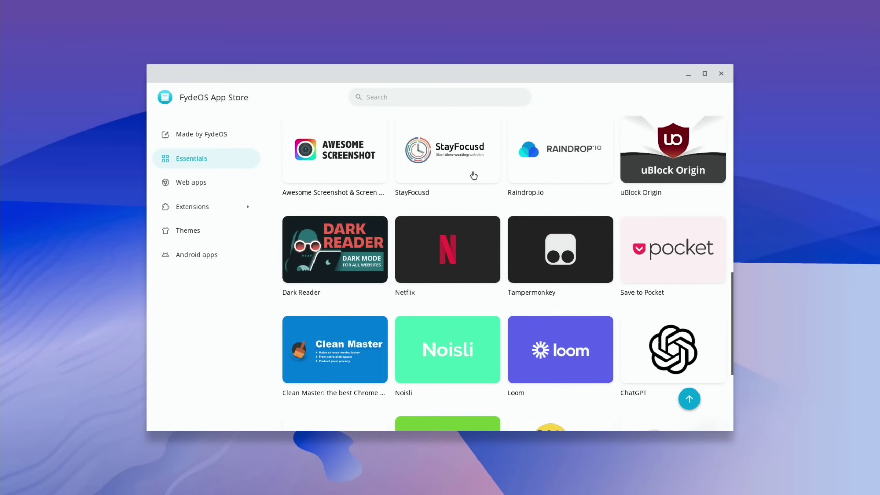
scroll(475, 176, "down", 6)
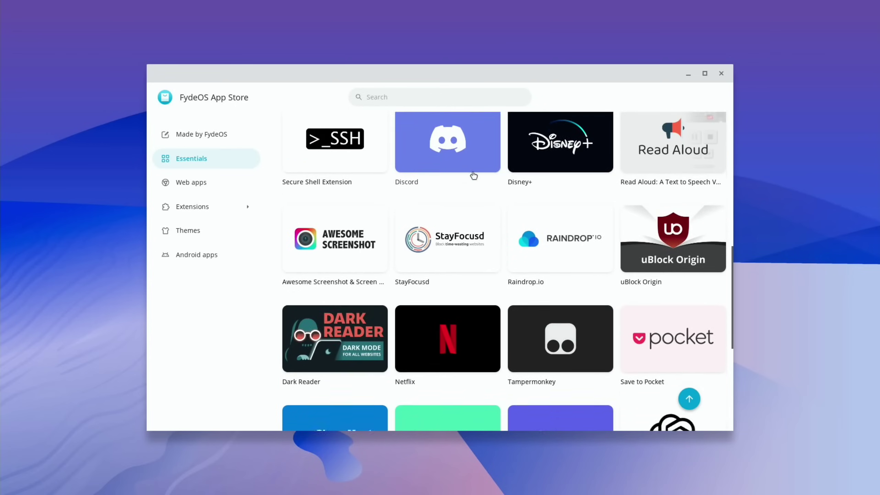
Browse the Web apps category of the FydeOS App Store from Spotify and Twitter down to the end of the list.
scroll(475, 175, "down", 1)
left_click(197, 187)
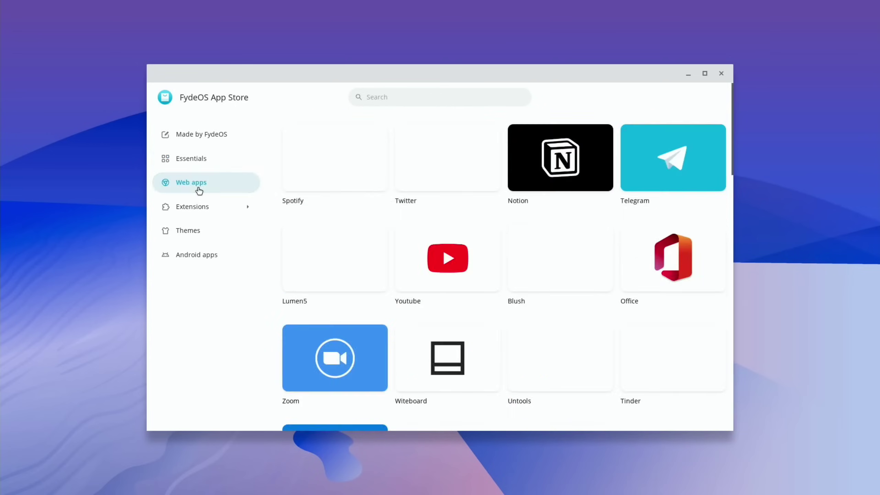
scroll(413, 211, "down", 12)
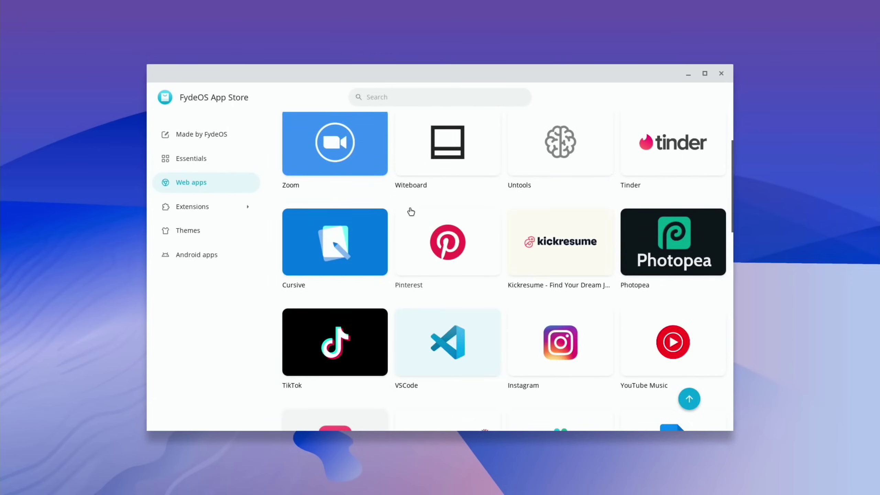
scroll(411, 212, "down", 20)
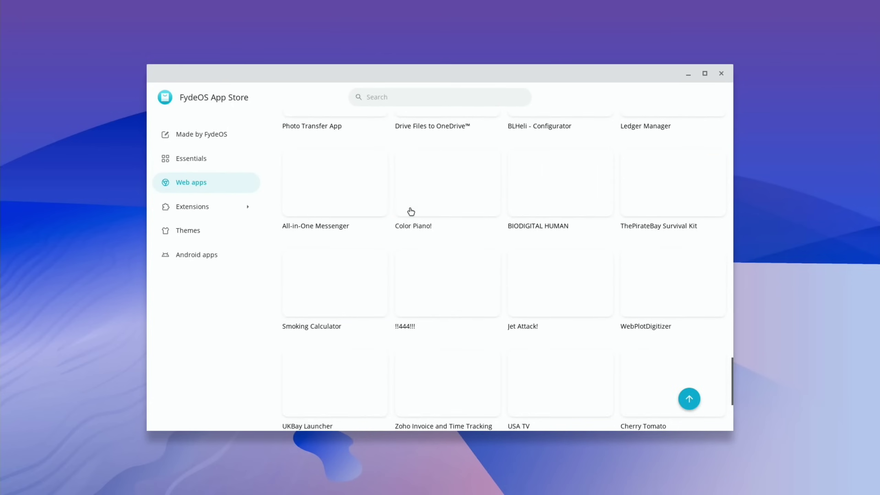
scroll(411, 212, "down", 15)
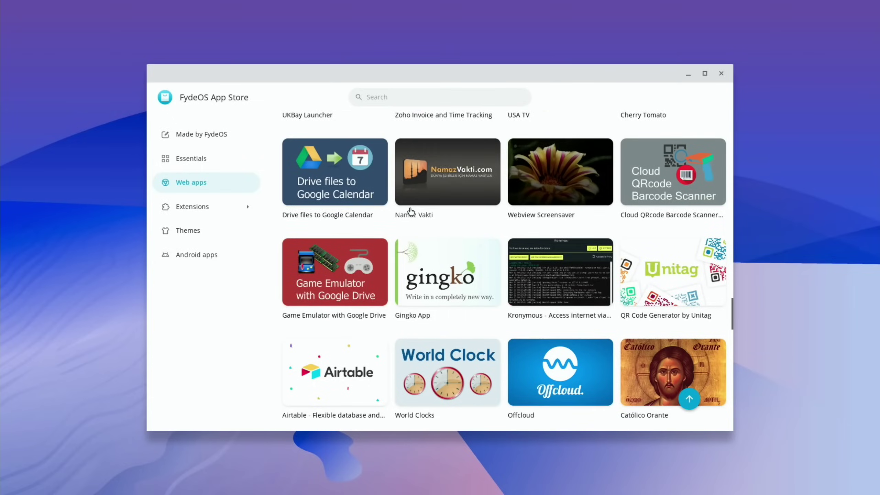
scroll(411, 211, "down", 10)
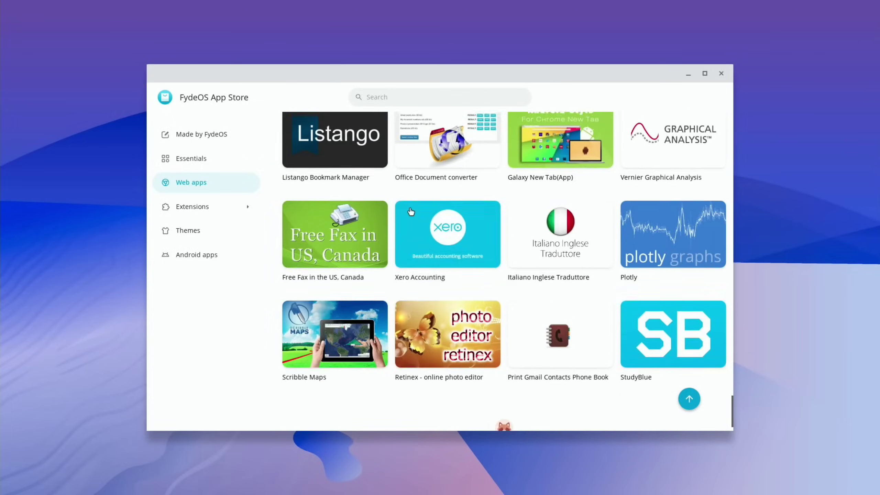
Browse the Extensions category of the FydeOS App Store for the available browser extensions.
left_click(237, 208)
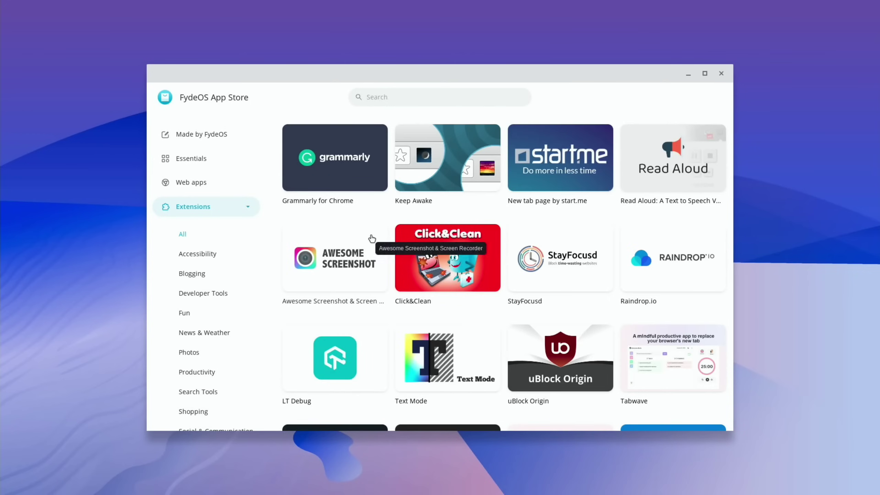
scroll(372, 238, "down", 1)
scroll(372, 238, "down", 5)
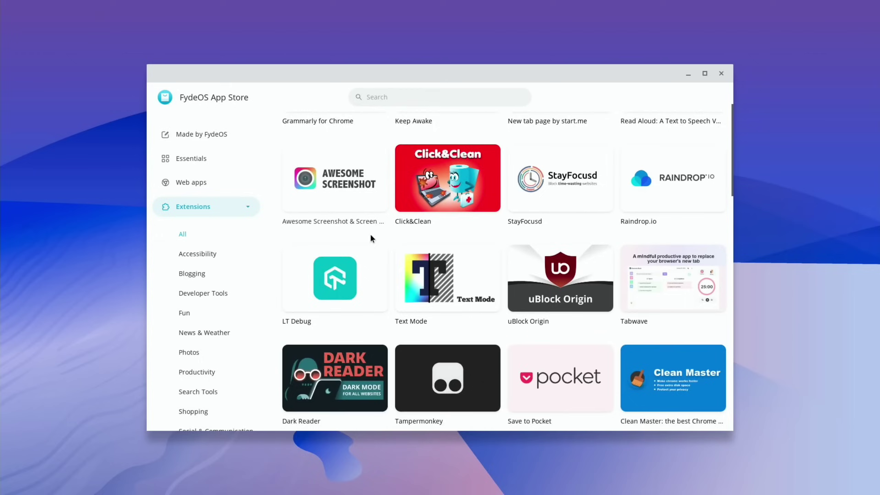
scroll(371, 238, "down", 15)
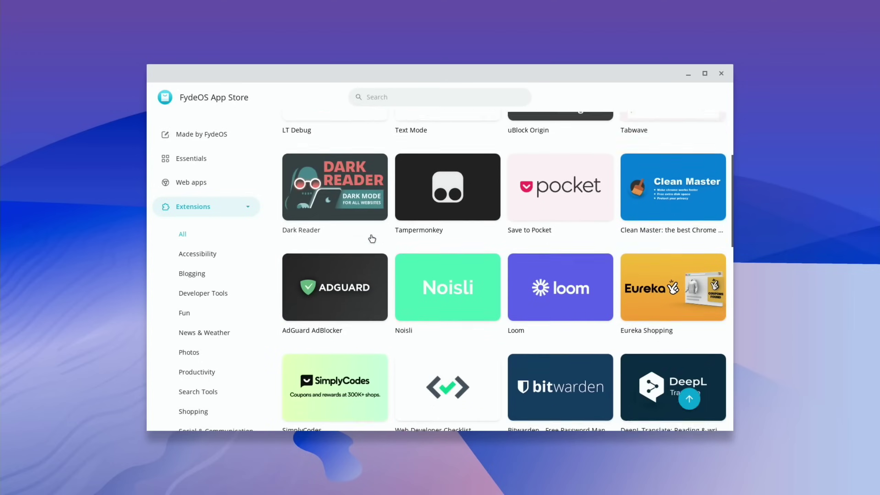
Collapse the Extensions subcategories and browse the Themes category down to the animal themes.
left_click(246, 208)
left_click(207, 231)
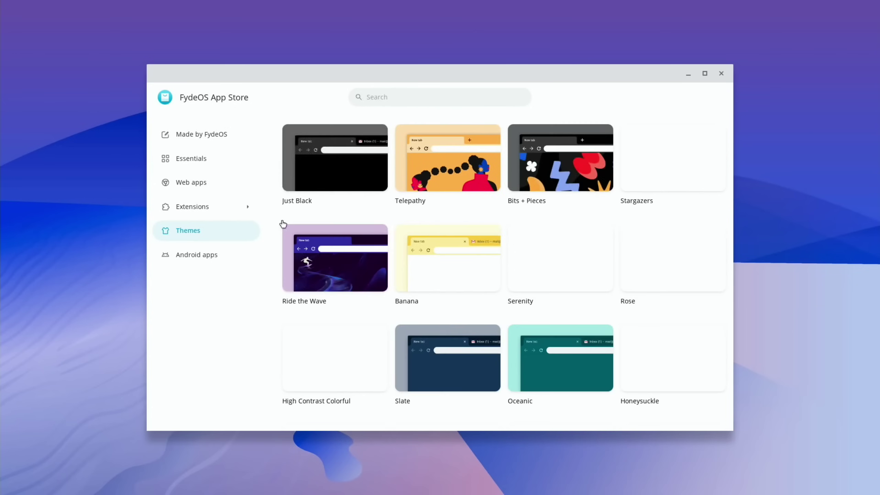
scroll(421, 238, "down", 10)
scroll(422, 239, "down", 8)
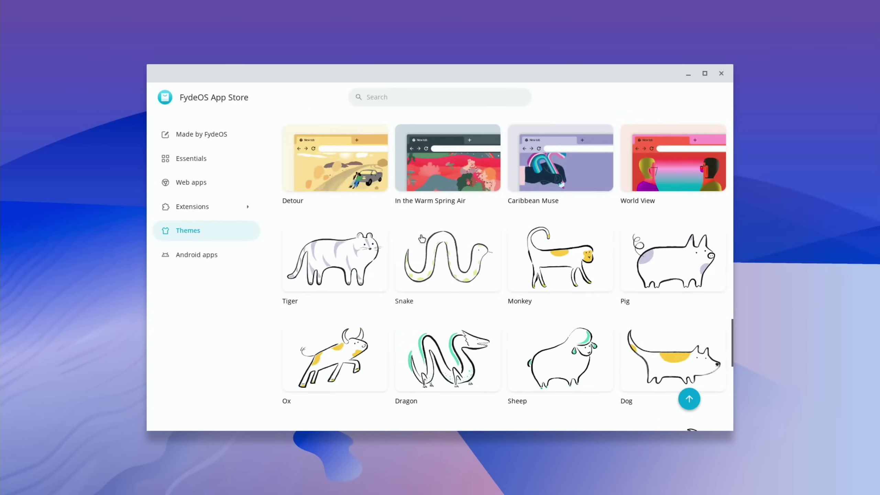
Browse the Android apps category of the FydeOS App Store and return to the start of the list.
left_click(215, 257)
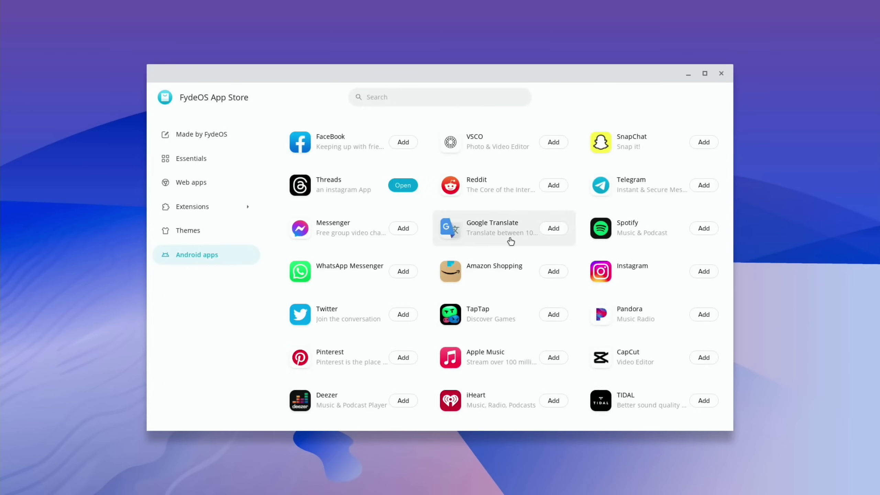
scroll(510, 239, "down", 10)
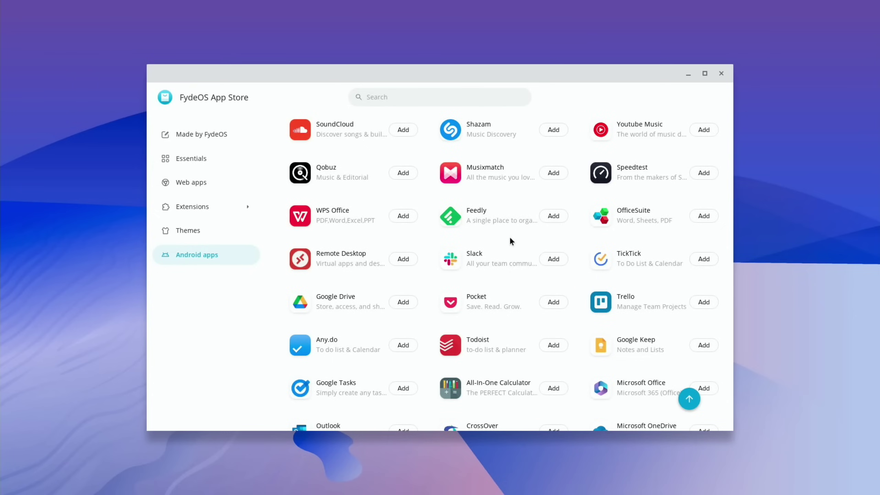
scroll(510, 241, "up", 10)
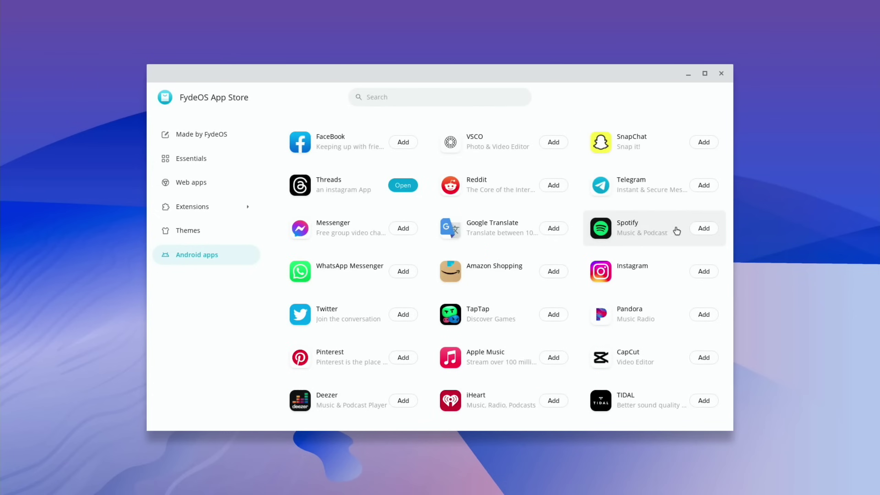
Search the app launcher for "spot" to find the Spotify app.
key("super")
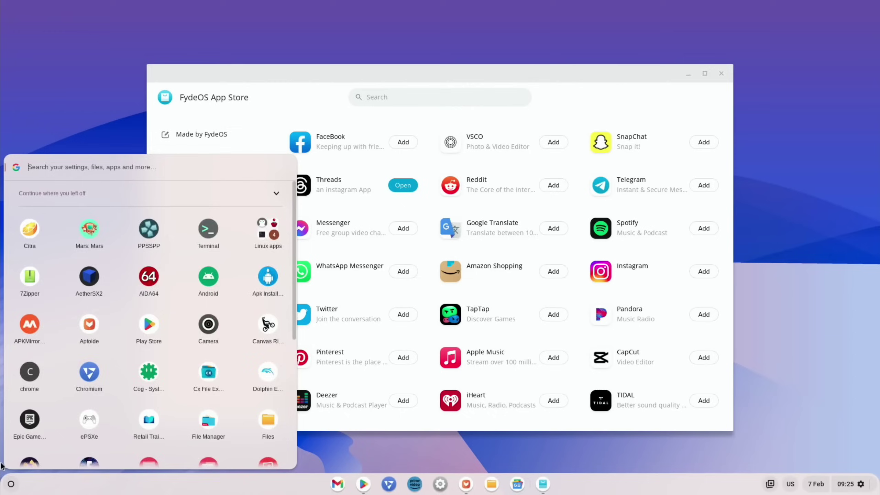
type("spot")
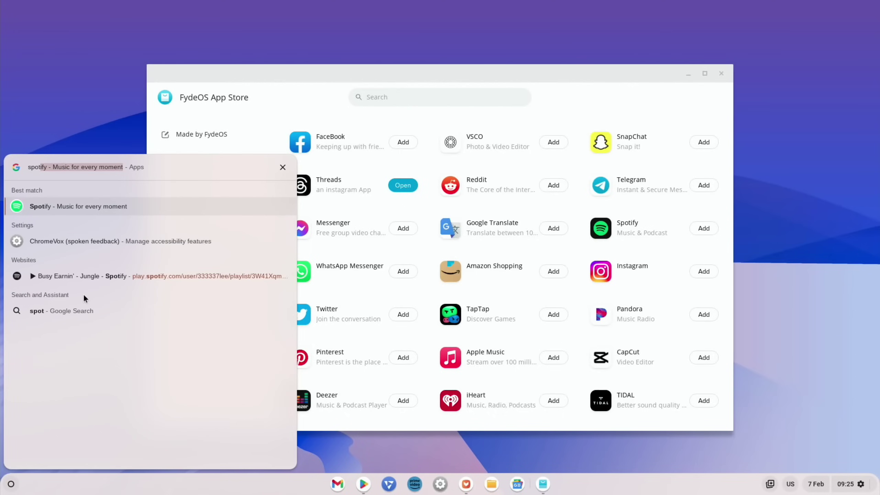
left_click(437, 77)
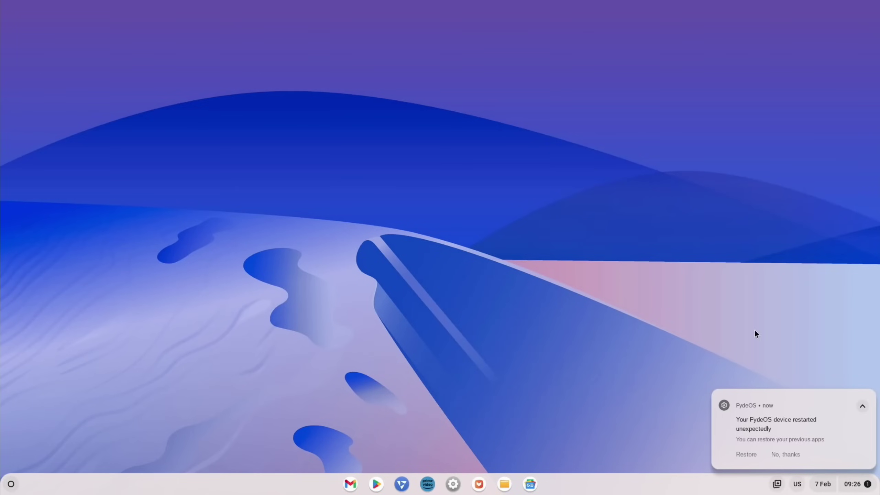
Decline restoring the previous apps after the restart and open the app launcher.
left_click(782, 455)
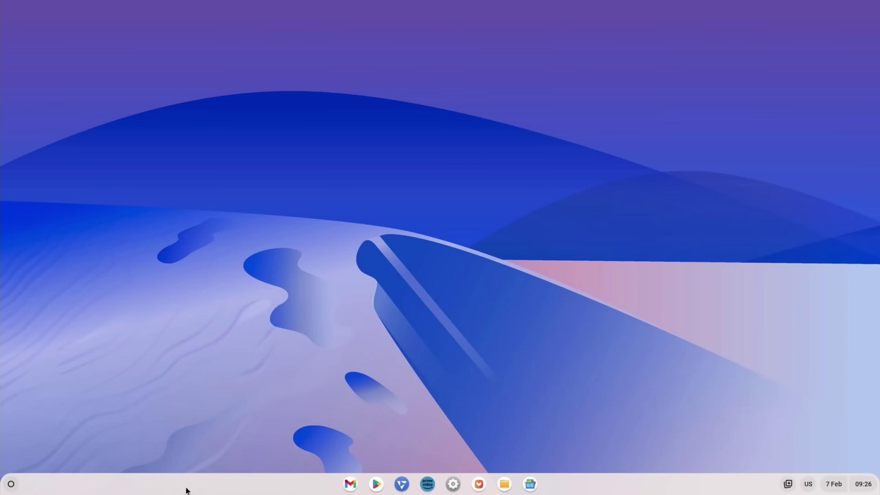
key("super")
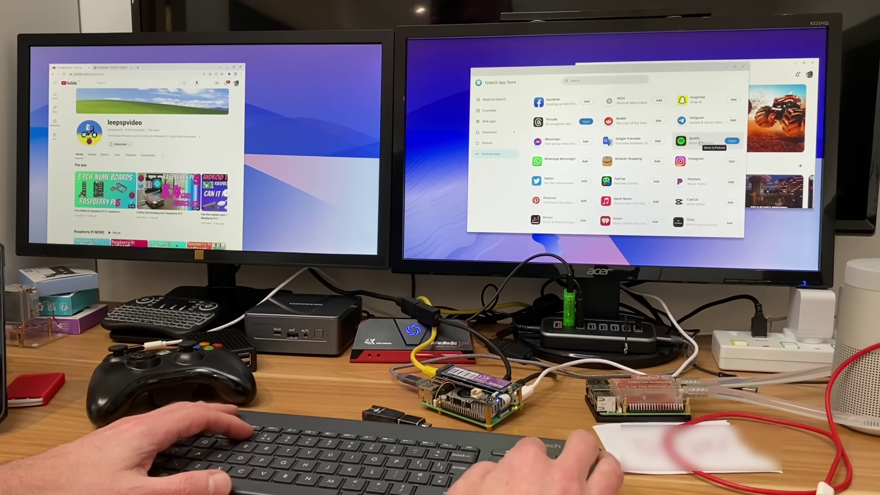
Open Spotify from its entry in the FydeOS App Store and narrow its window to a phone-like width.
left_click(733, 141)
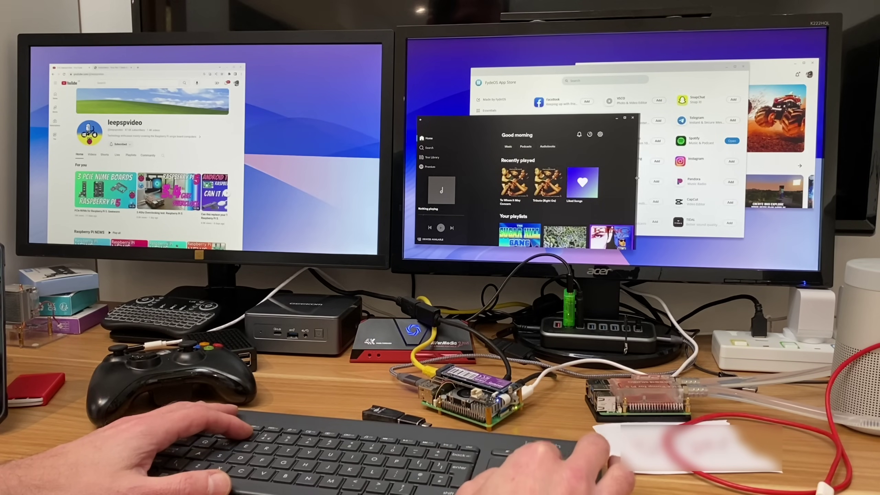
left_click_drag(638, 178, 516, 176)
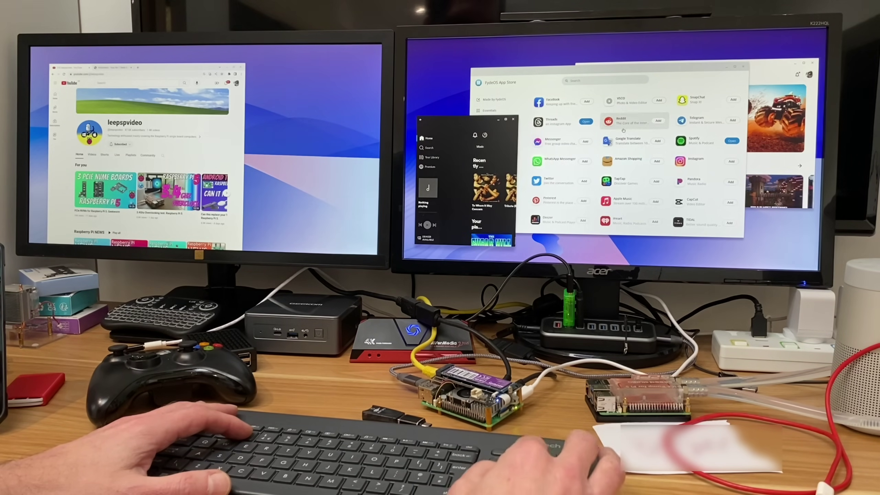
Bring the Play Store window to the front and close the FydeOS App Store window.
left_click(758, 71)
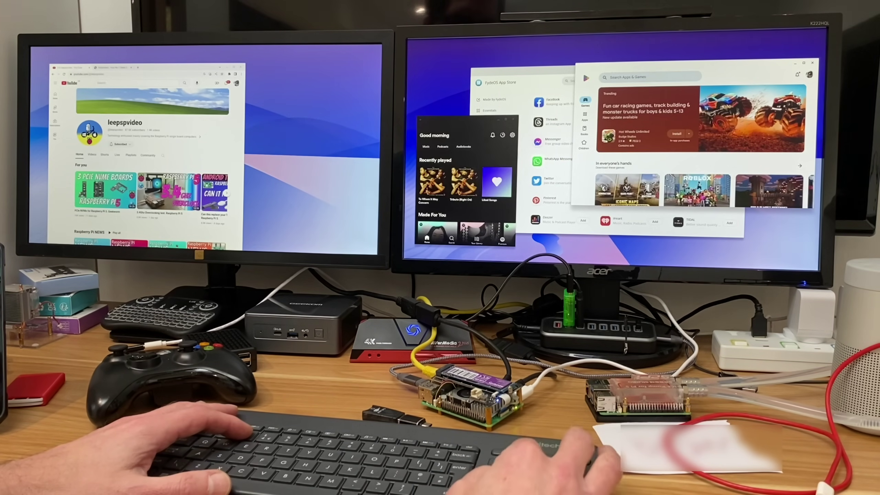
left_click(566, 69)
left_click(740, 67)
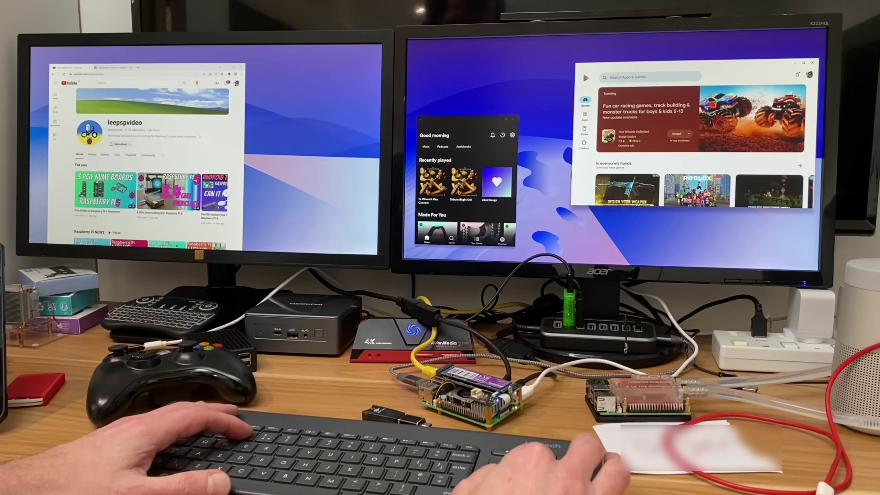
Open the recently played album To Whom It May Concern in Spotify and start playing it.
left_click(461, 190)
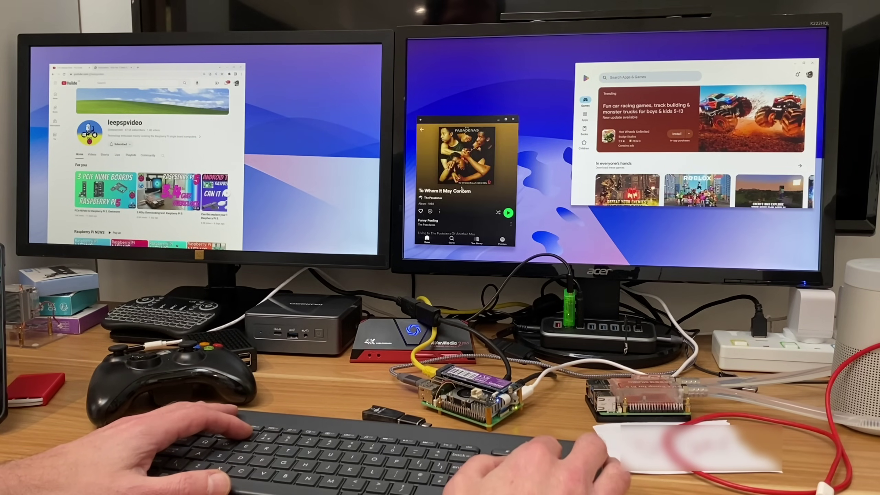
left_click(509, 213)
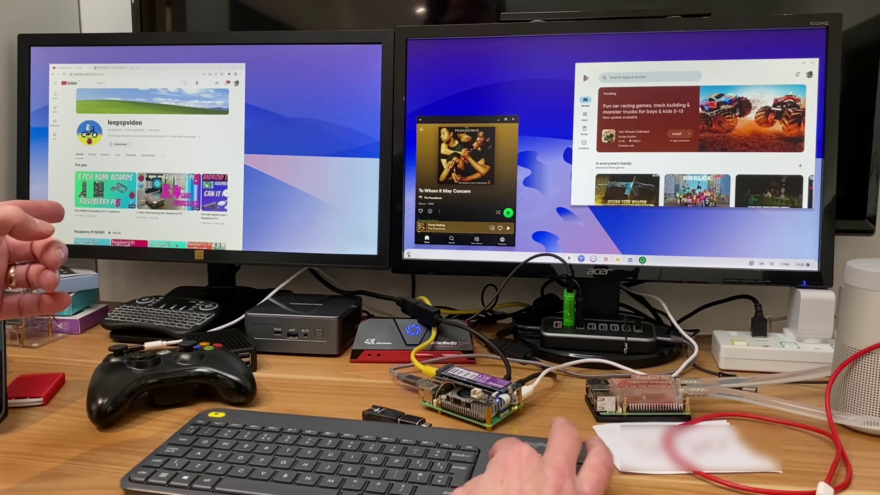
Launch the X-Moto game from the Linux apps folder in the app launcher.
left_click(408, 255)
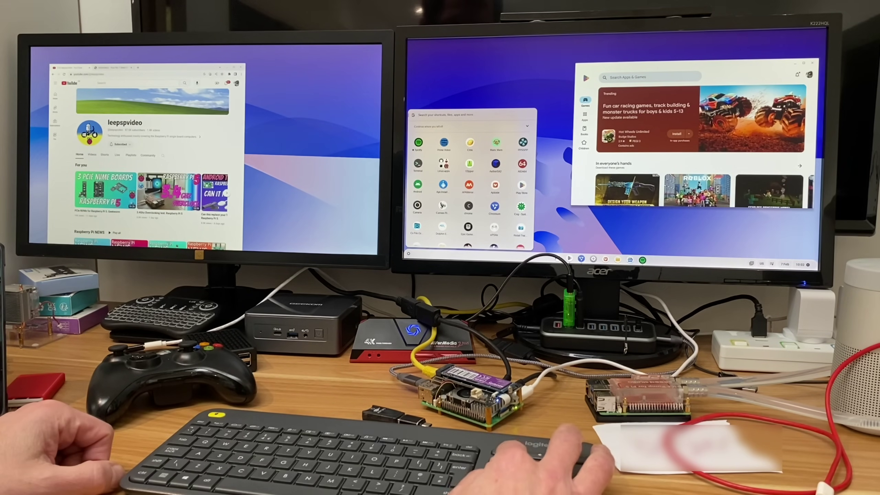
left_click(446, 164)
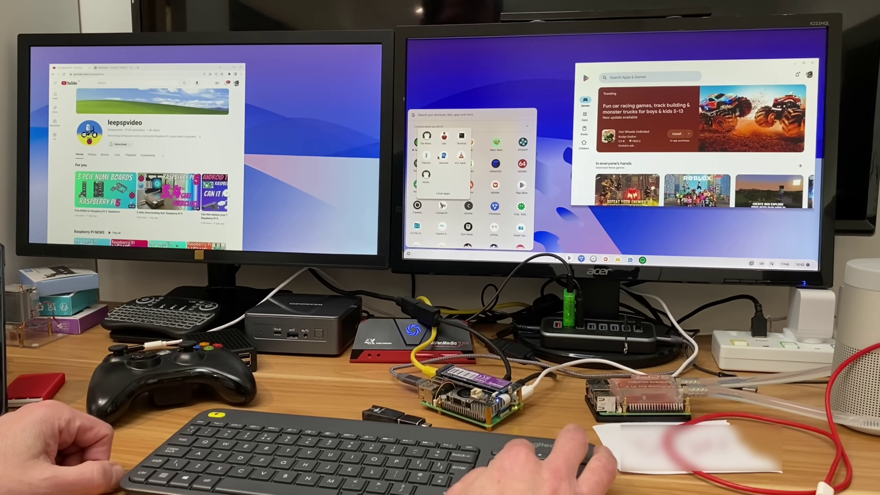
left_click(428, 176)
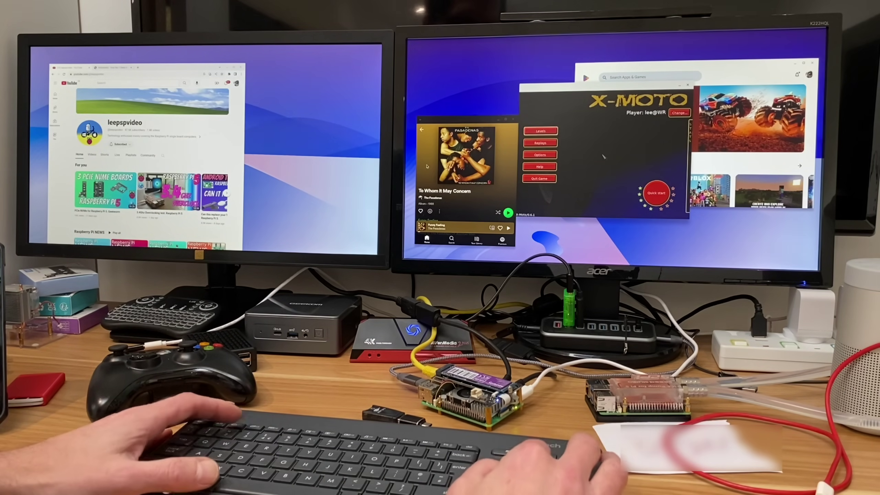
Move the X-Moto window to the other display and shift the YouTube browser window in front of it.
left_click_drag(564, 86, 263, 80)
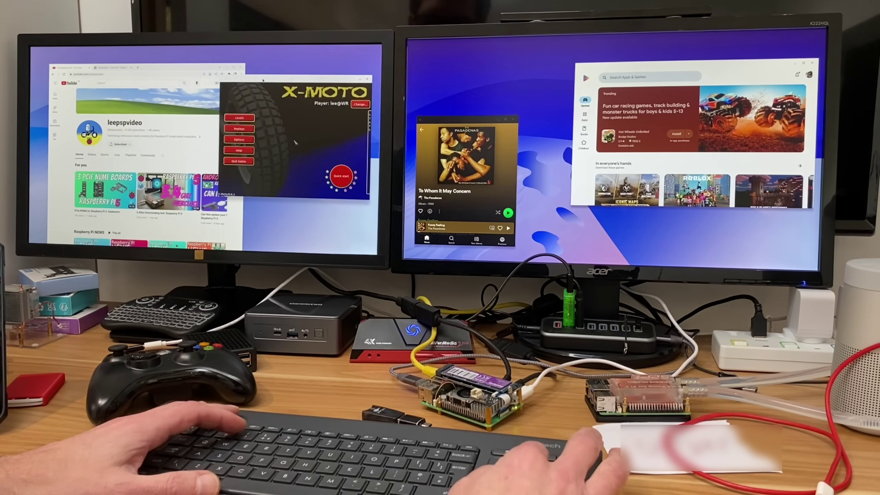
left_click_drag(172, 72, 159, 63)
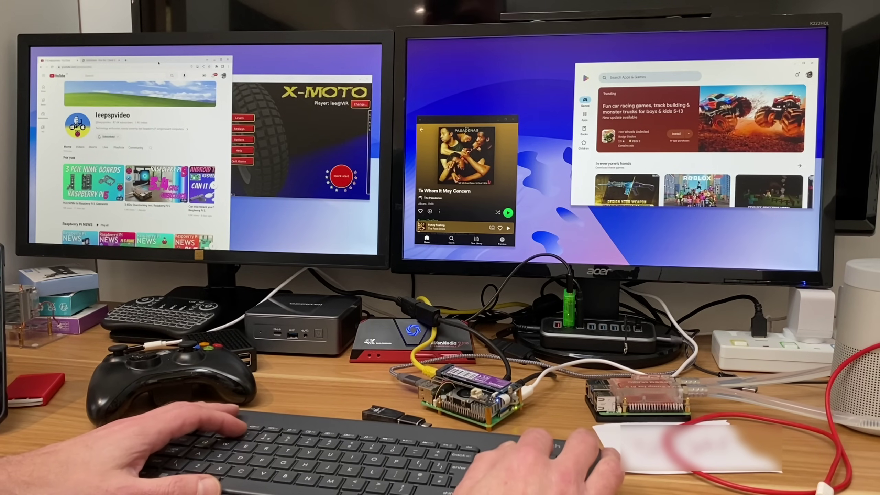